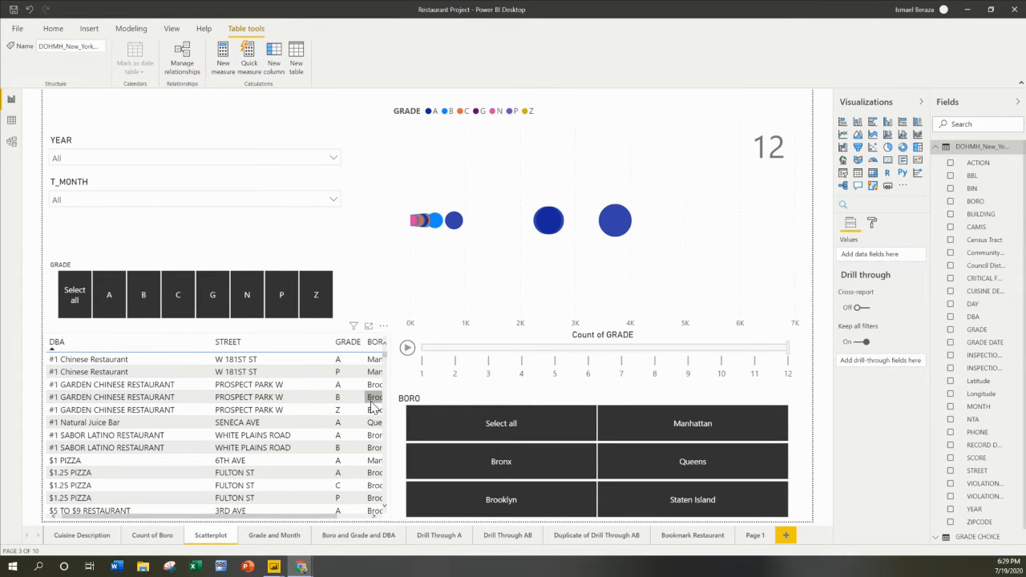
View the restaurant table's BORO column, filter the page by grade A and by grade B, and restore all grades.
click(368, 516)
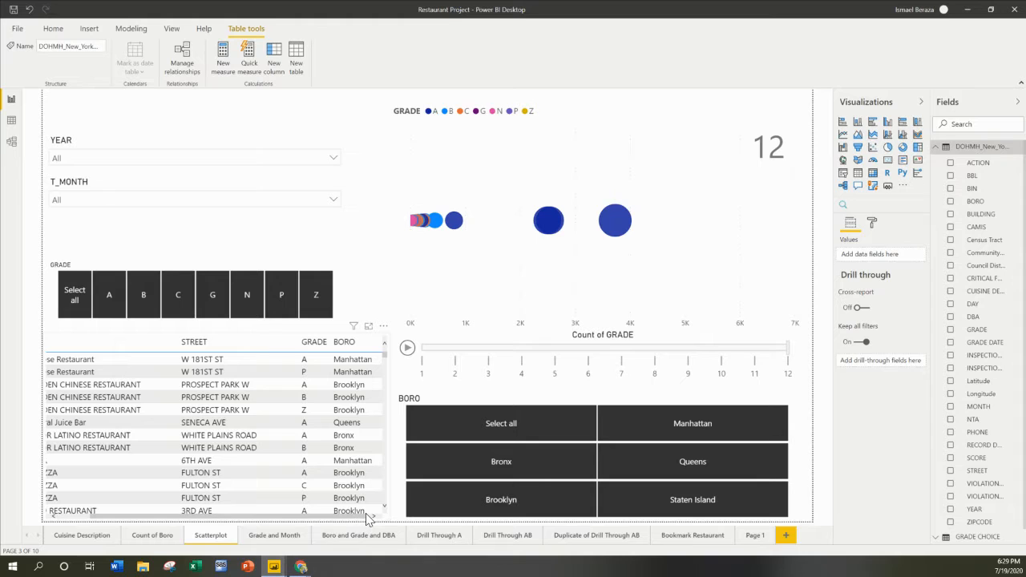
click(366, 424)
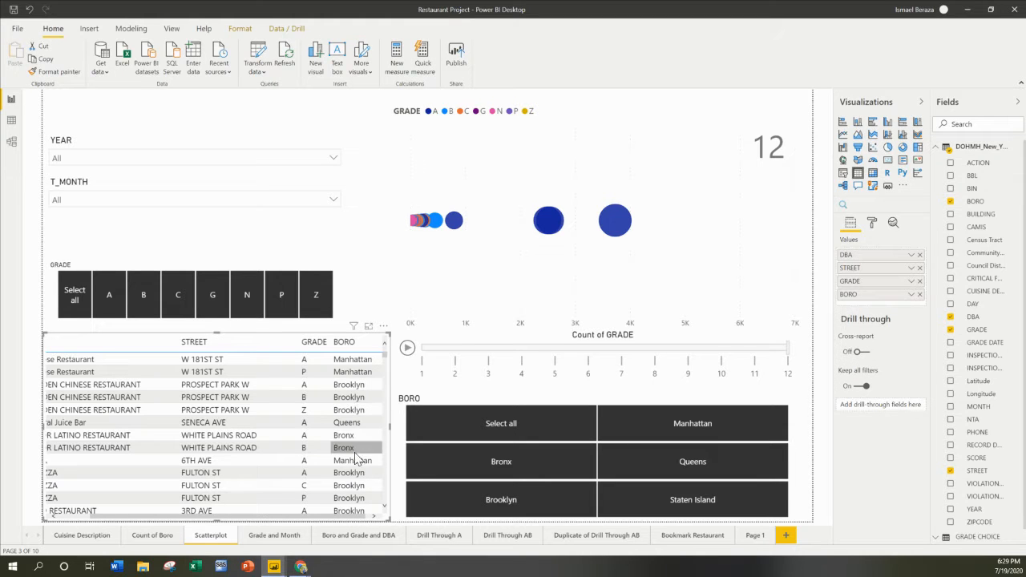
drag(336, 517, 257, 517)
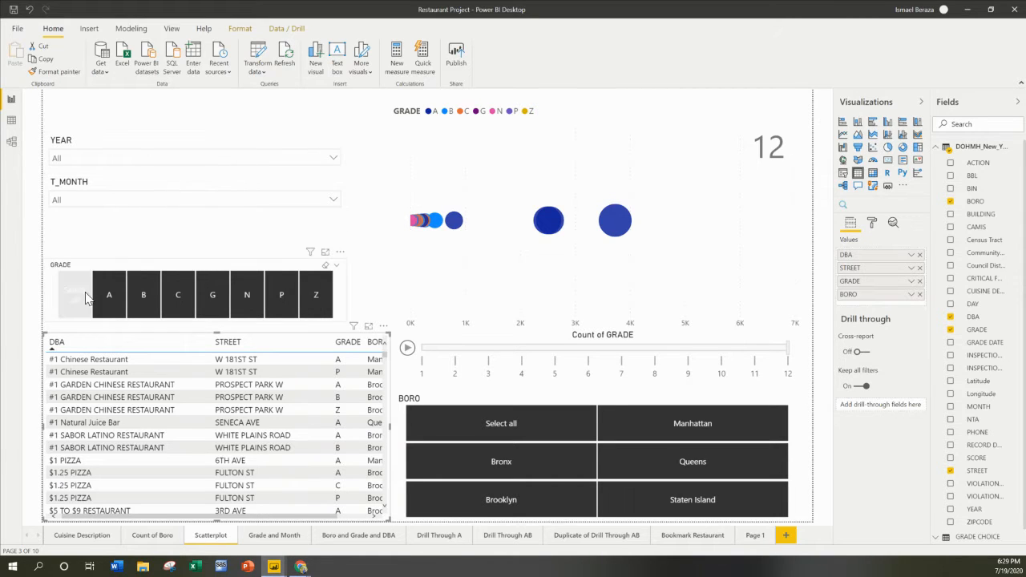
click(79, 321)
click(108, 298)
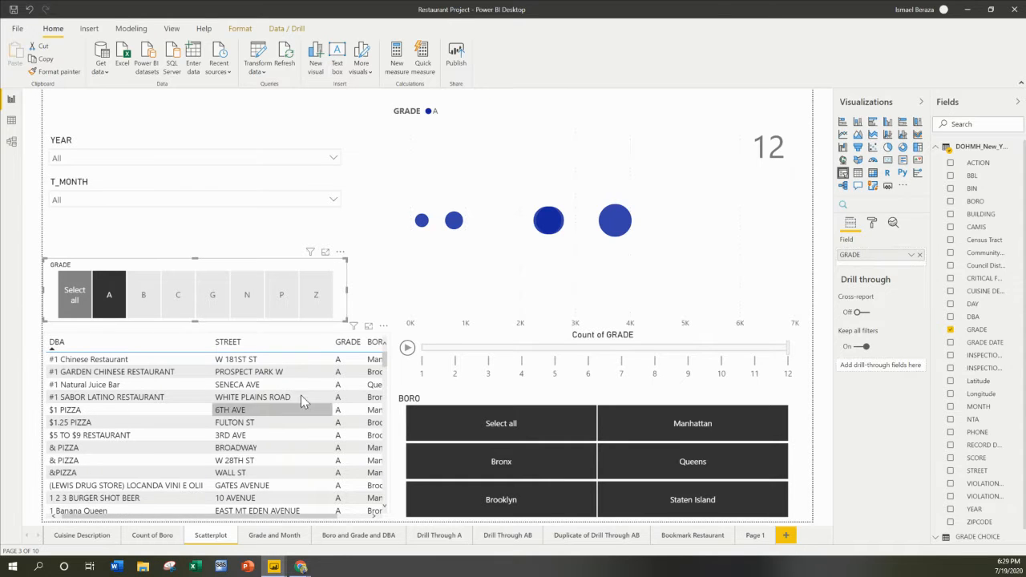
click(159, 313)
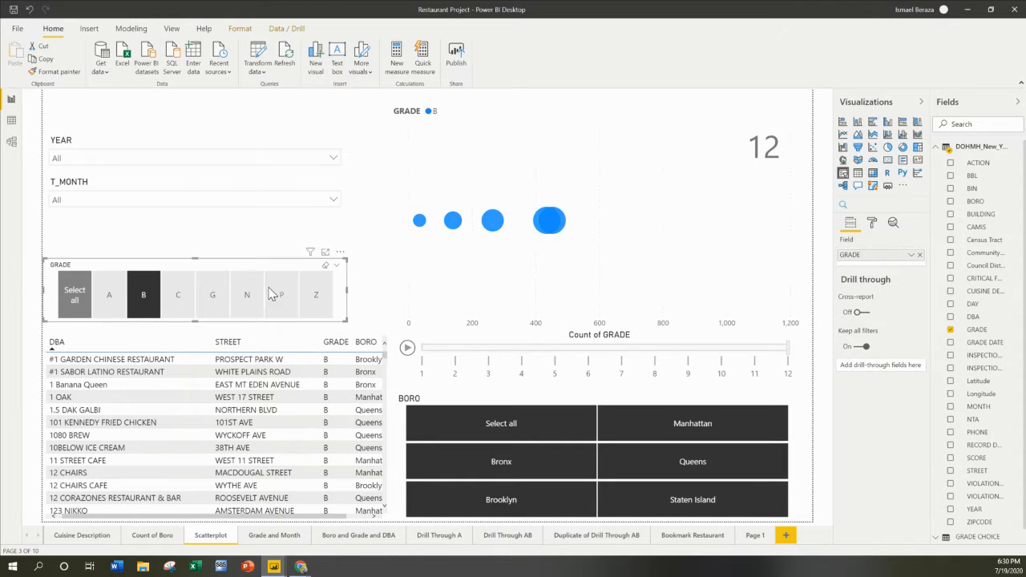
click(76, 293)
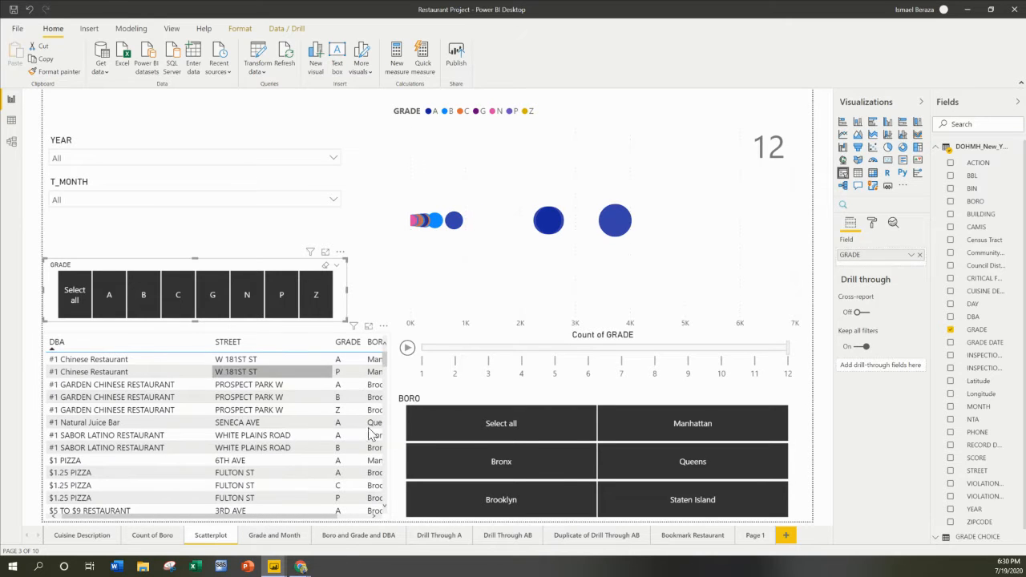
Try the BORO slicer by excluding Manhattan and Bronx in turn, restoring all boroughs each time.
click(625, 438)
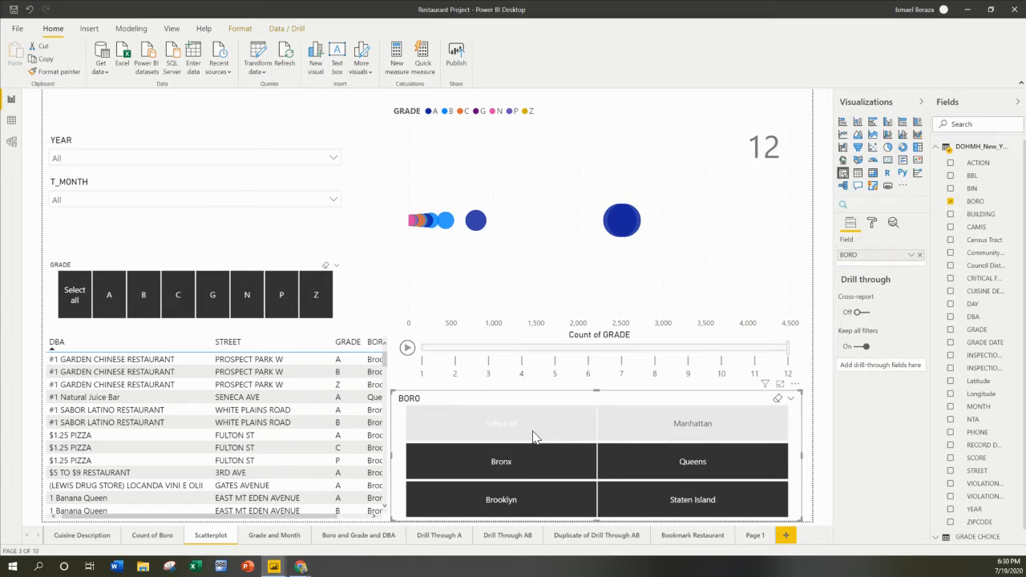
click(533, 435)
click(647, 436)
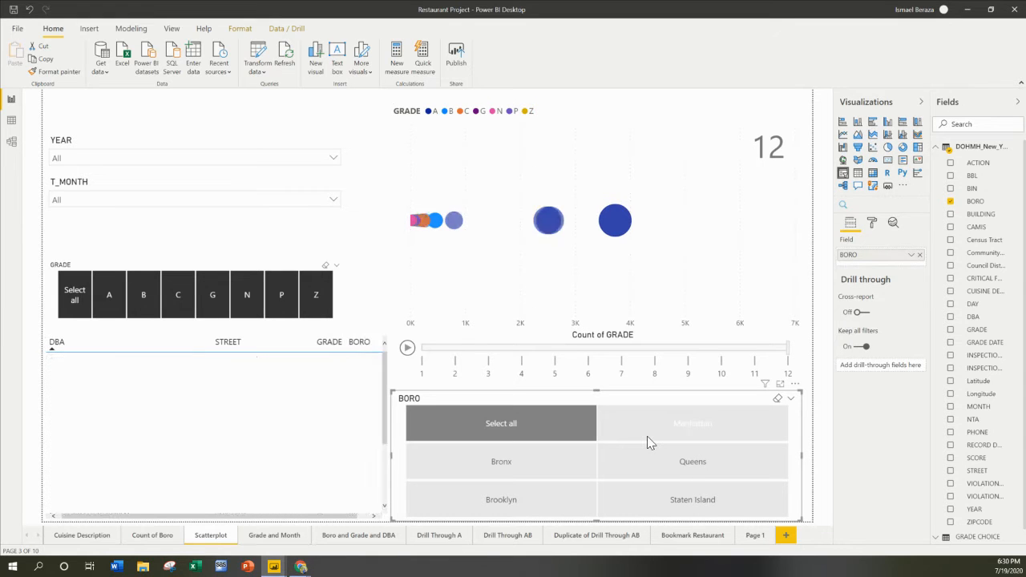
click(500, 428)
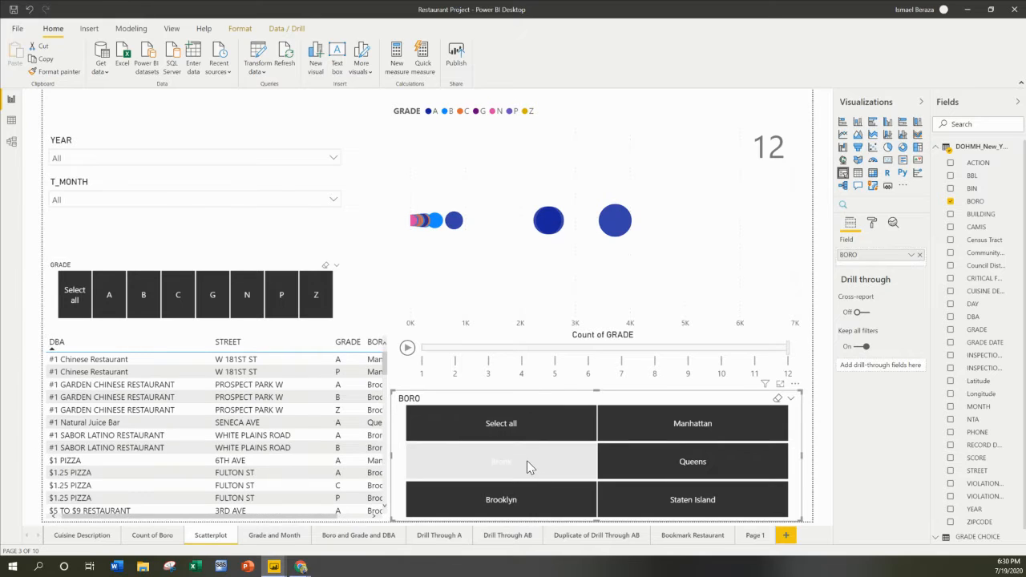
click(527, 461)
click(450, 490)
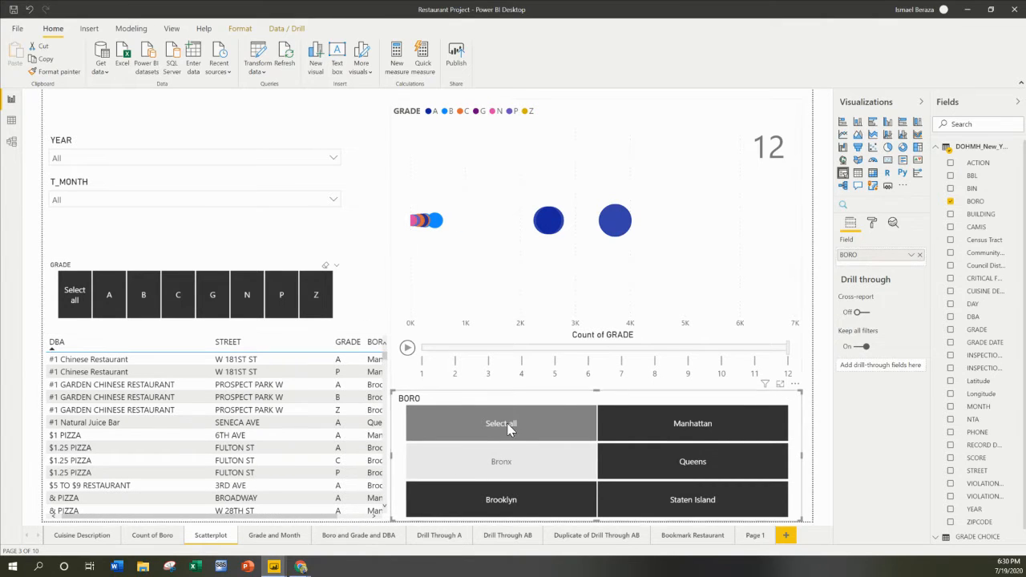
click(461, 438)
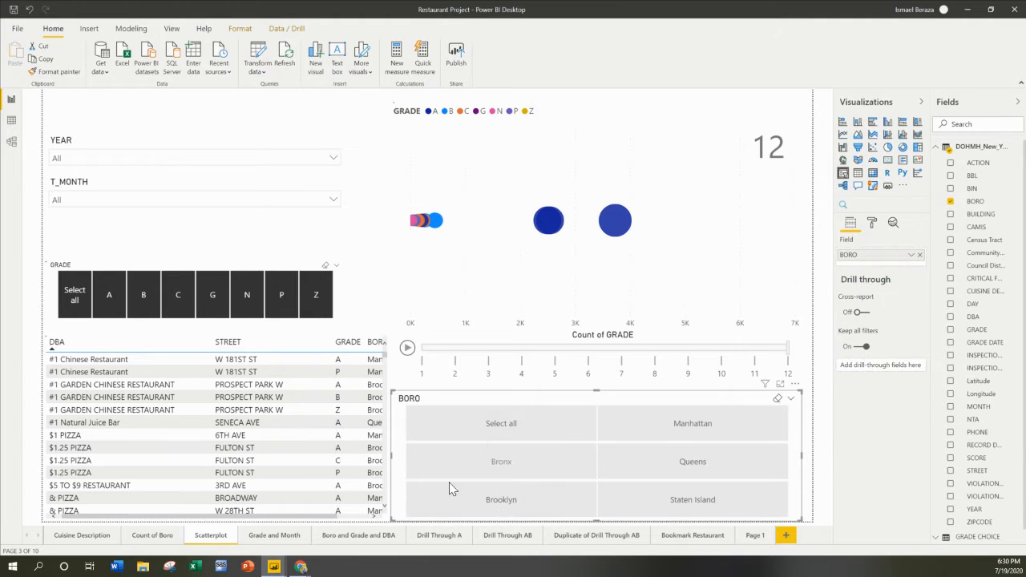
click(497, 433)
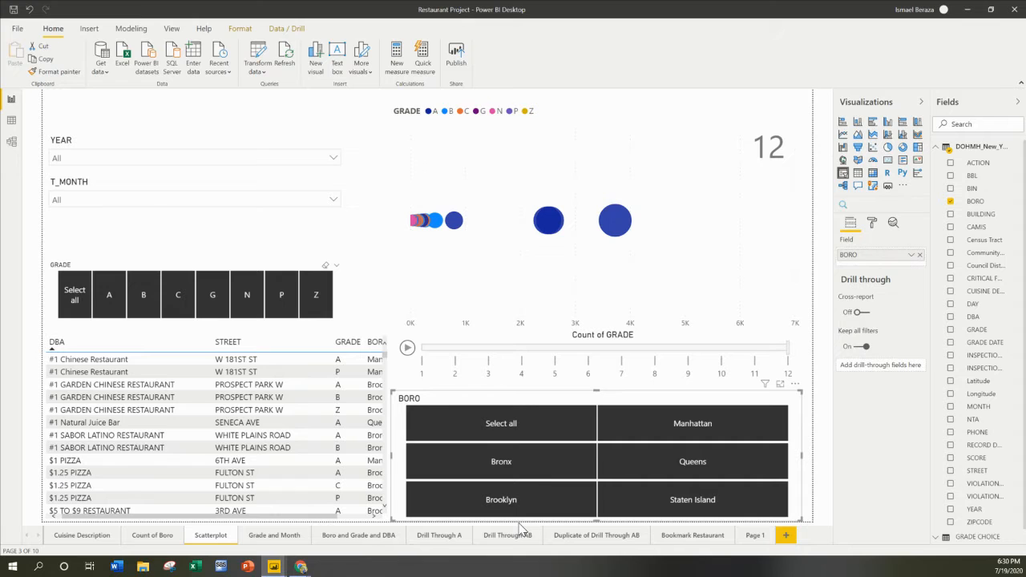
Exclude Queens and Manhattan in the BORO slicer and look through the filtered restaurant table.
click(698, 469)
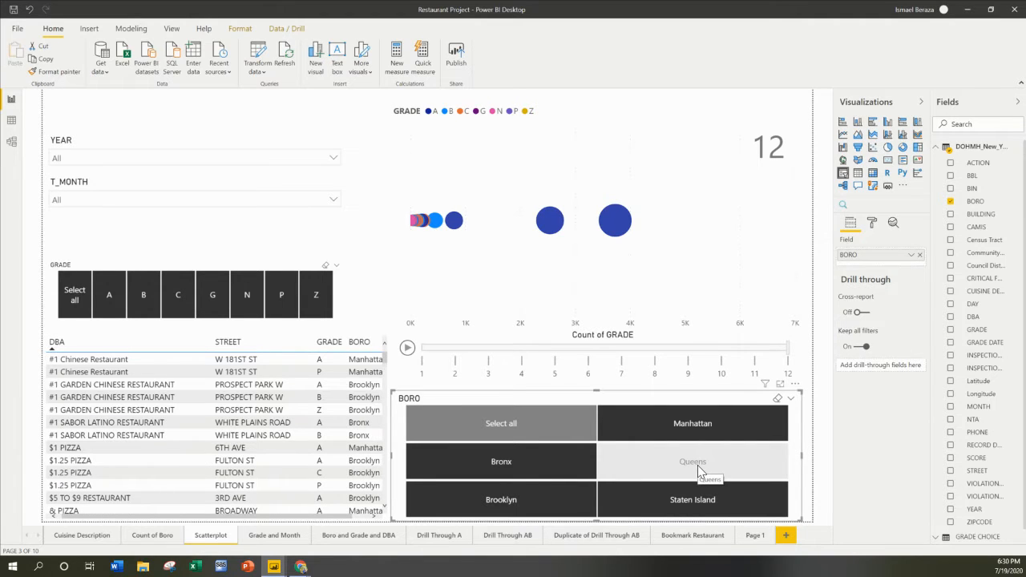
scroll(346, 433, down, 3)
scroll(346, 433, down, 5)
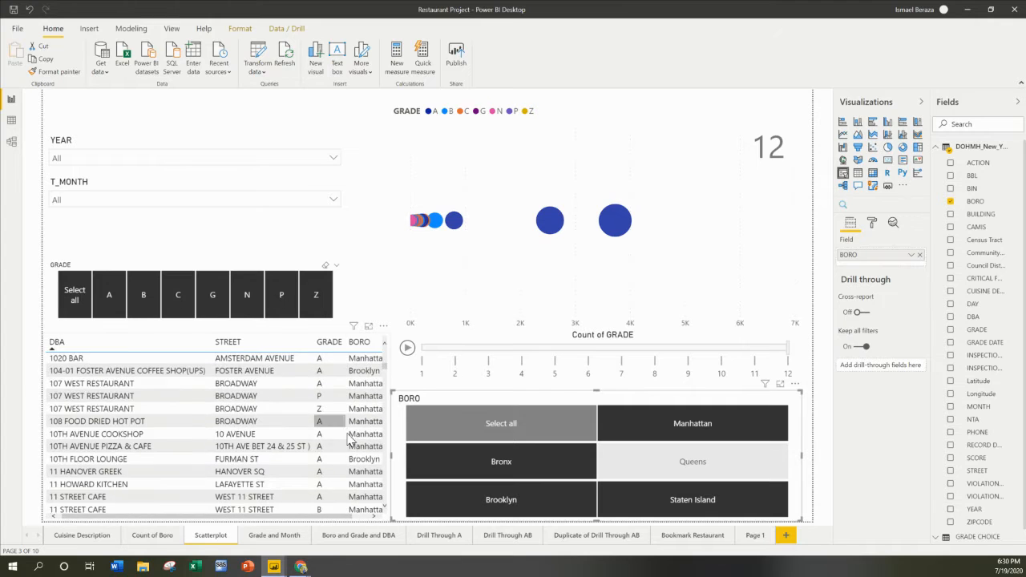
scroll(348, 437, up, 7)
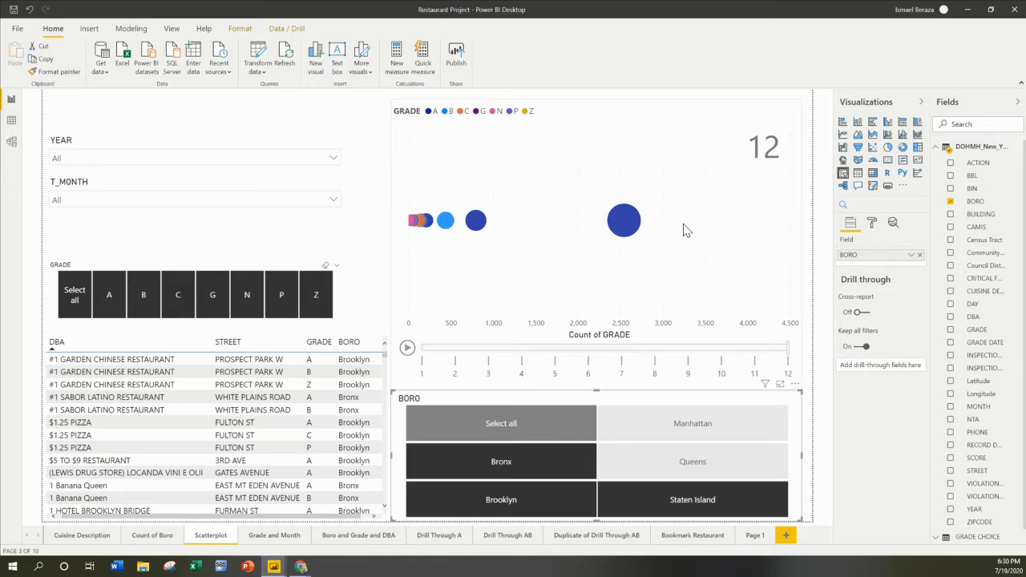
Inspect the scatter chart's field setup and grade A bubbles, and view the years offered by the YEAR slicer.
click(711, 220)
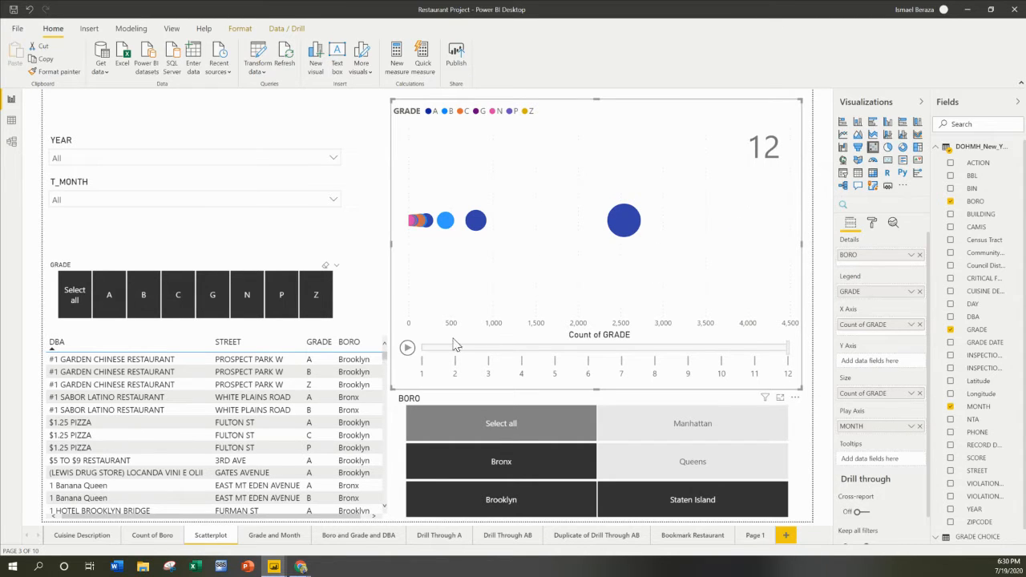
mouse_move(623, 228)
mouse_move(478, 223)
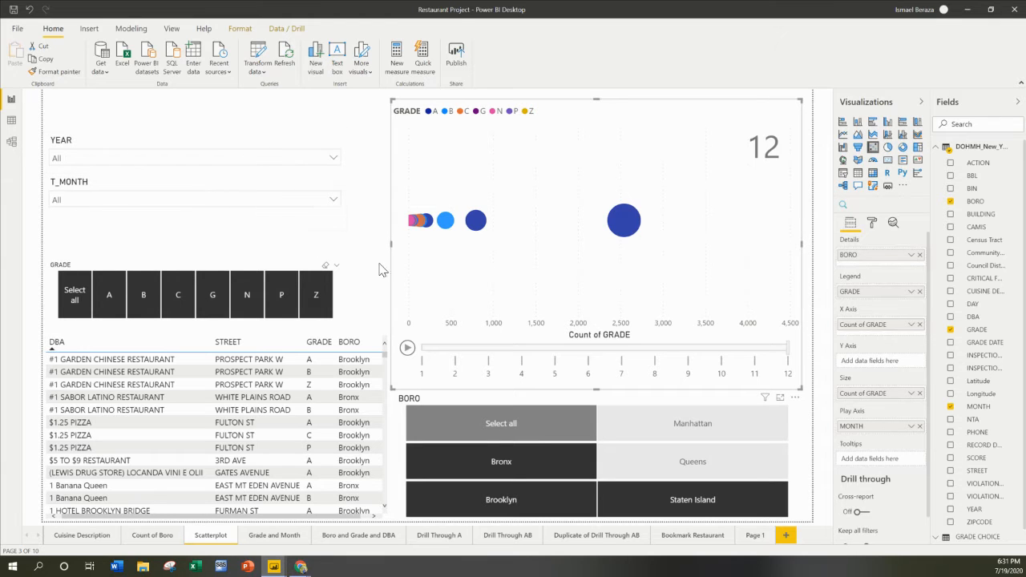
click(334, 160)
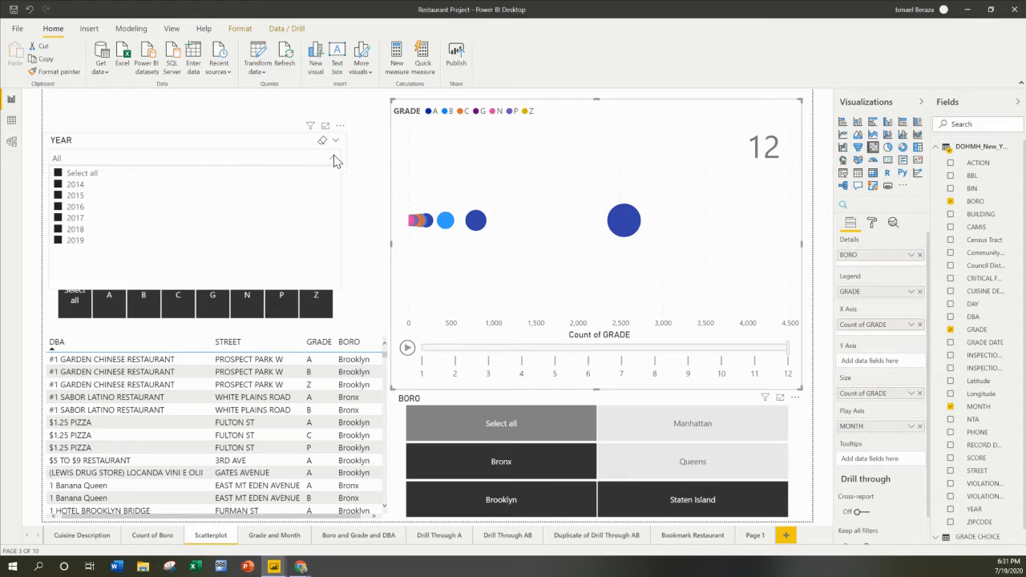
click(334, 161)
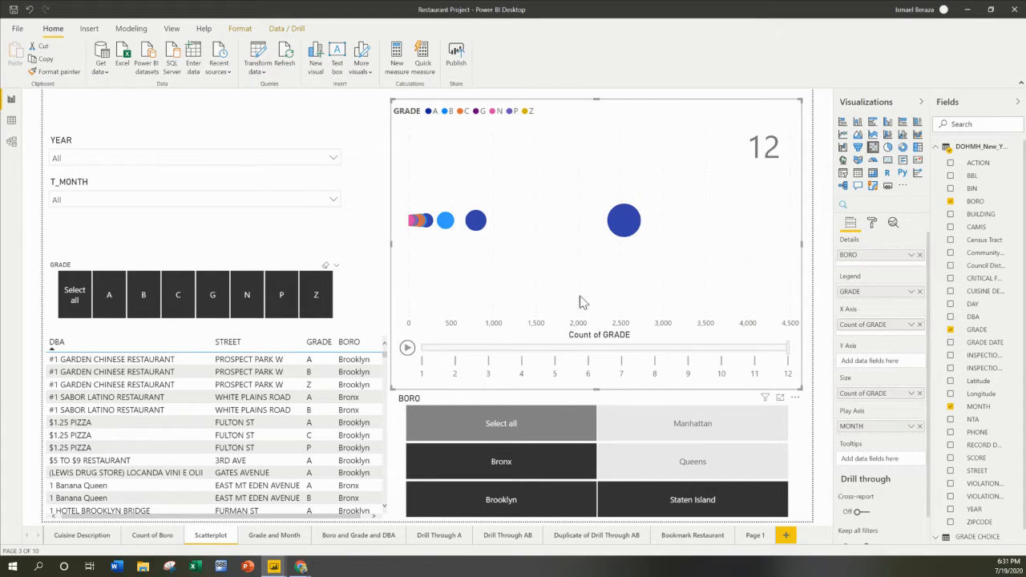
Play the scatter chart's month animation and trace the Brooklyn grade A, Bronx grade A and Brooklyn grade B bubbles across the months.
click(407, 349)
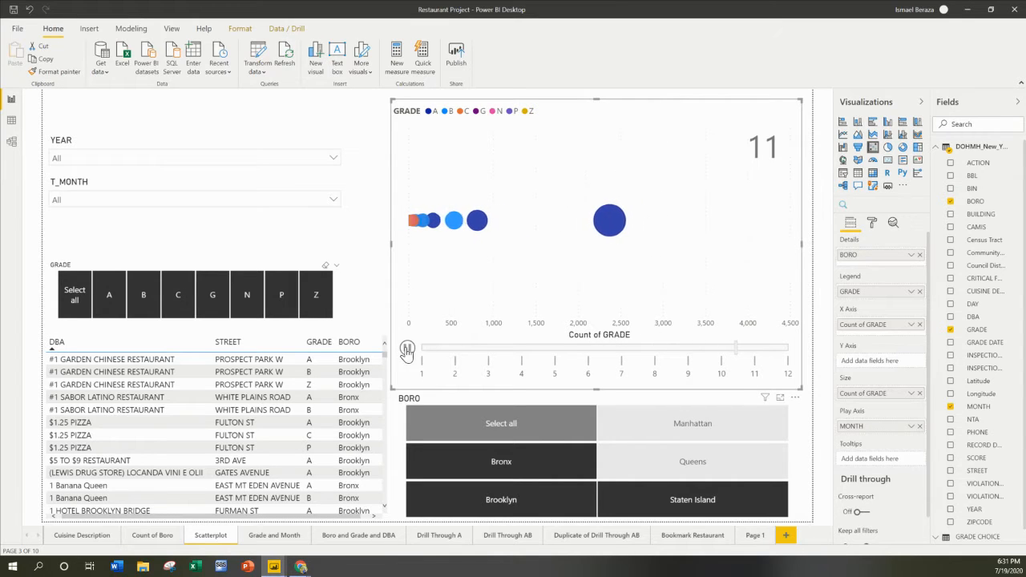
click(601, 225)
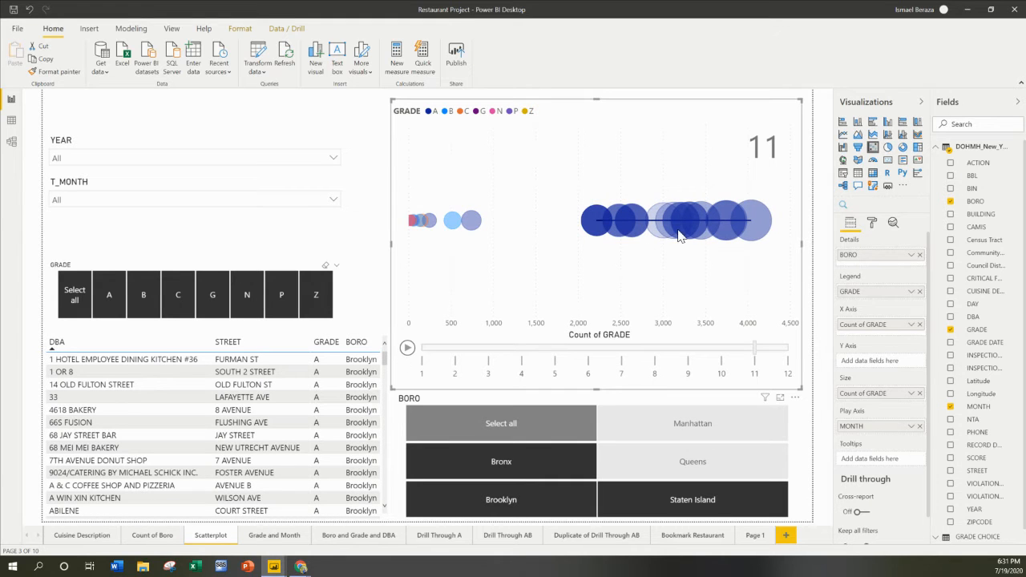
click(475, 226)
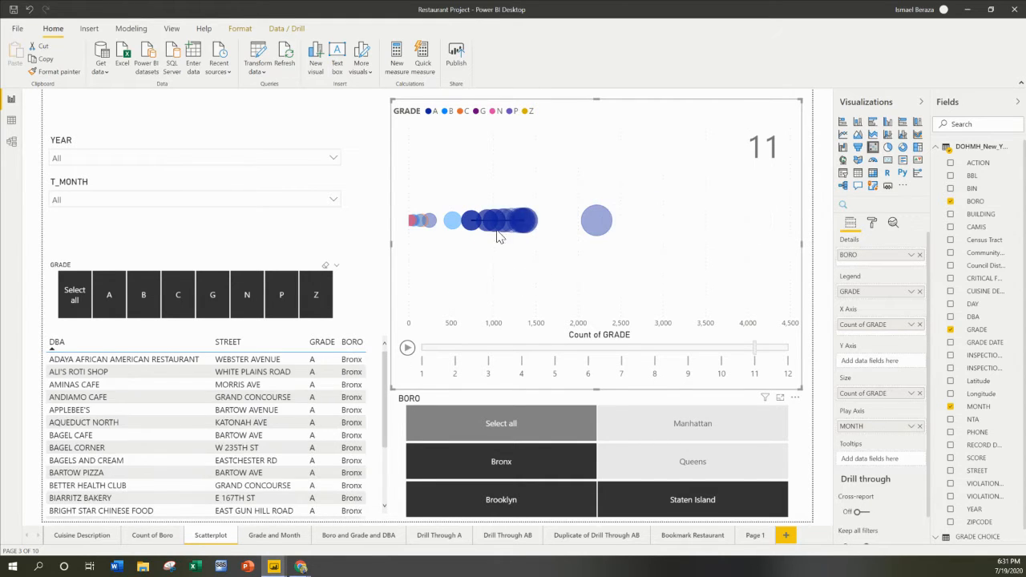
click(452, 222)
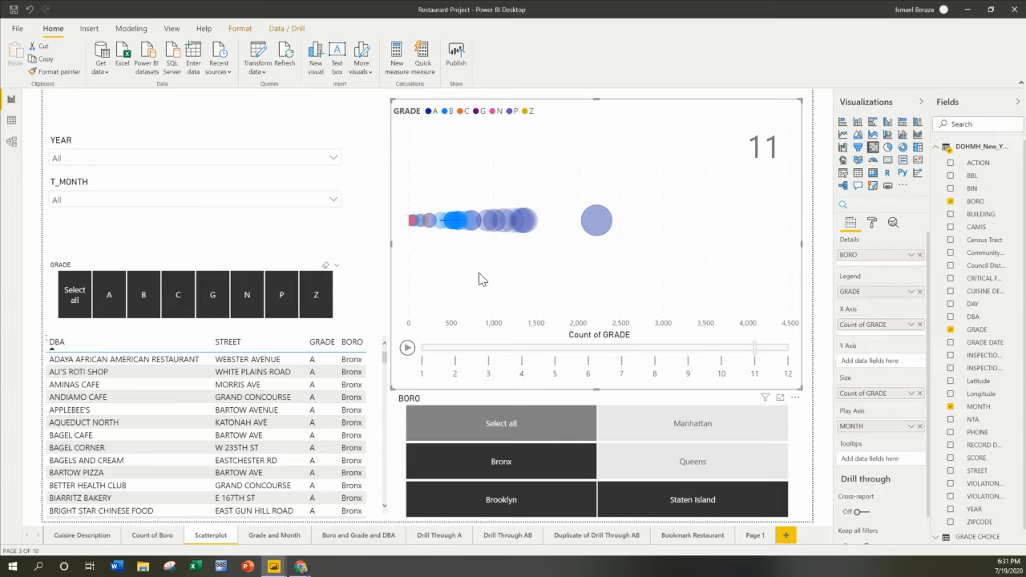
click(600, 227)
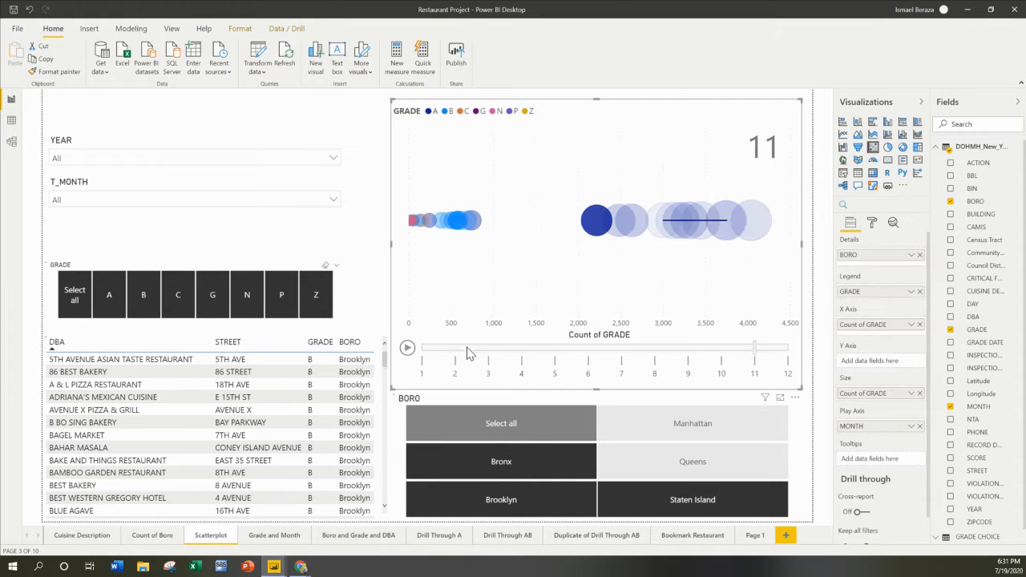
Replay the month animation with the Brooklyn grade A bubble highlighted and again without any highlight.
click(407, 347)
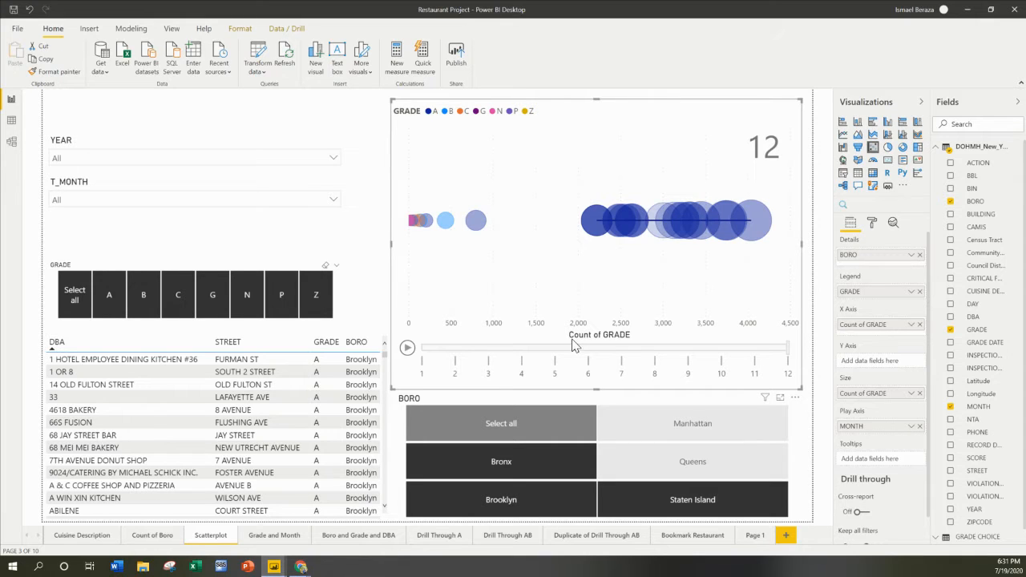
click(540, 255)
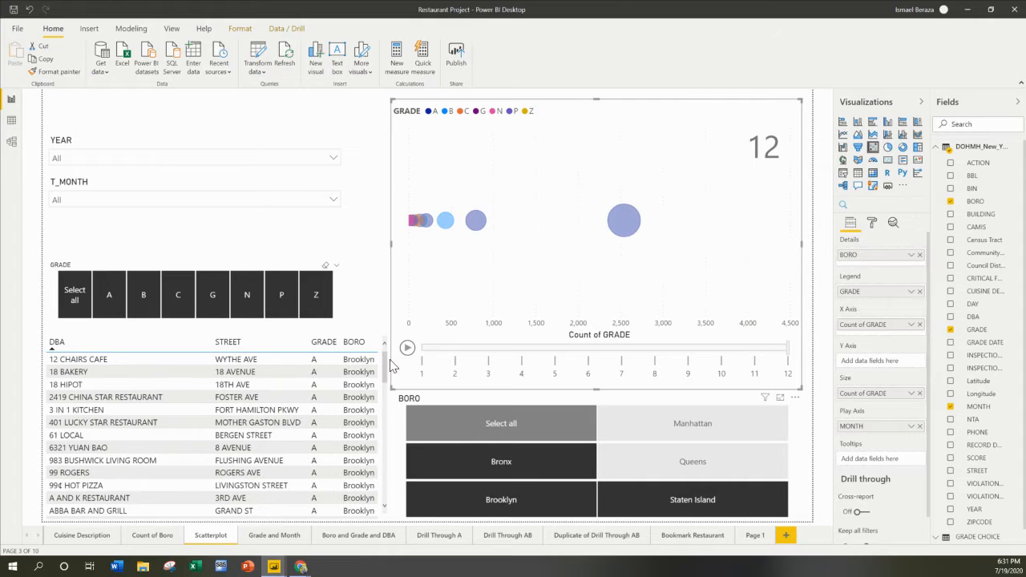
click(407, 347)
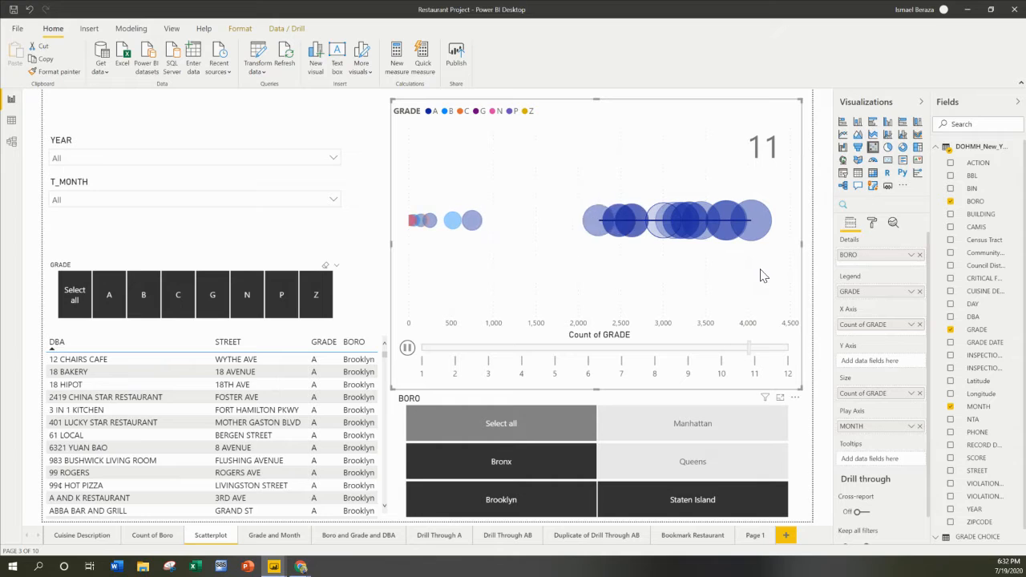
click(408, 351)
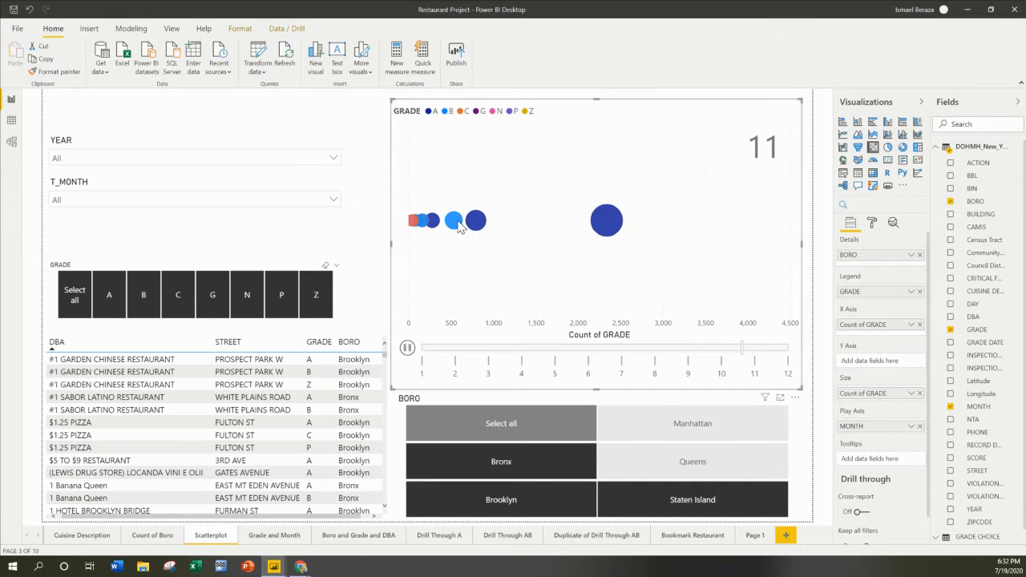
Highlight grades B, N and Z in turn on the scatter chart and replay the months for grade Z.
click(448, 112)
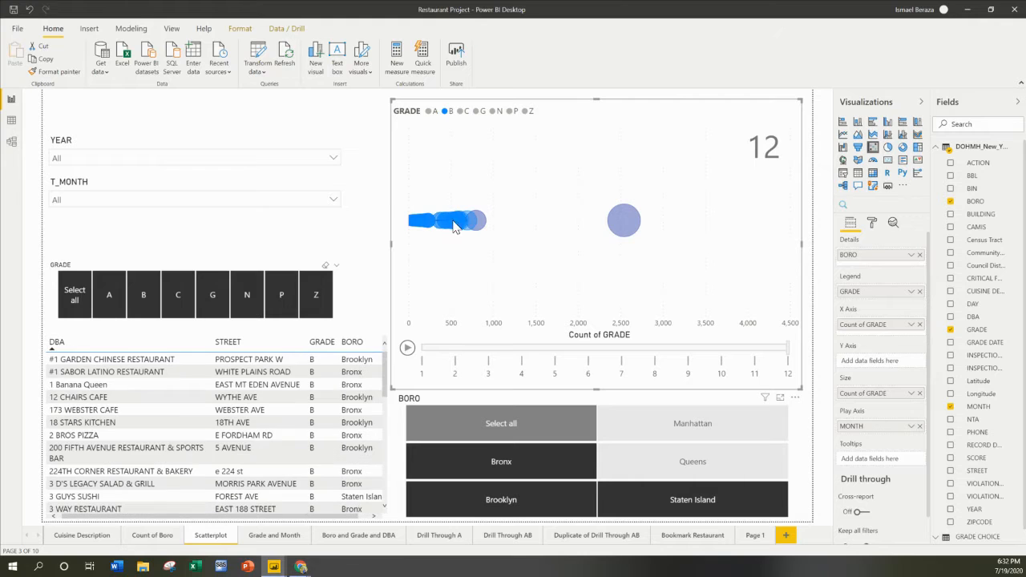
click(493, 112)
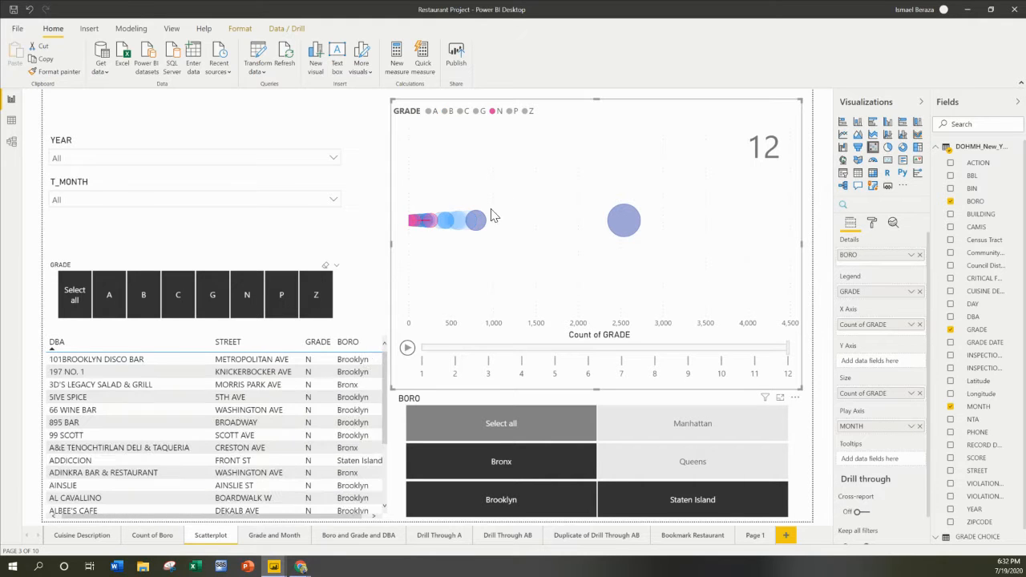
click(528, 114)
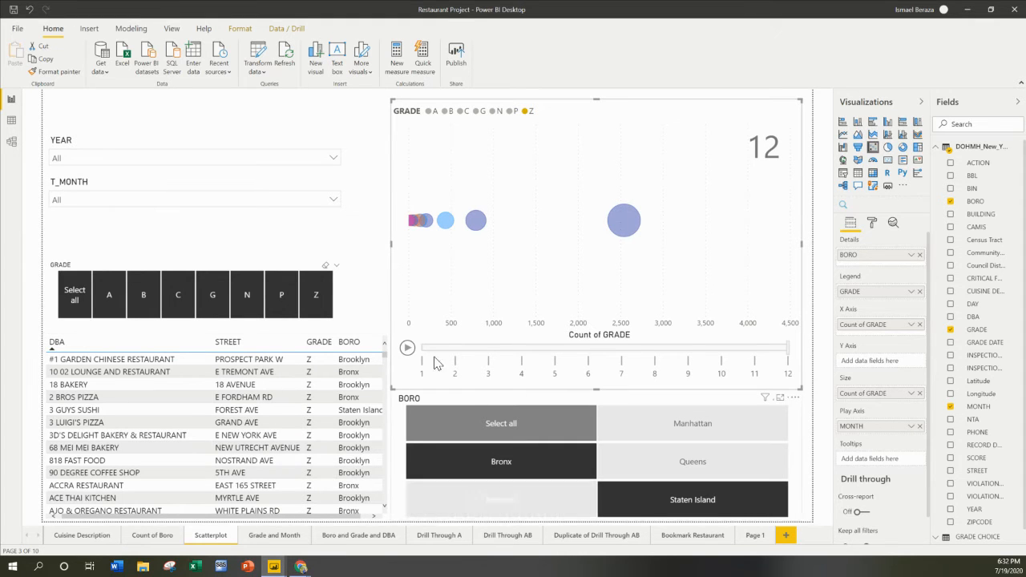
click(407, 348)
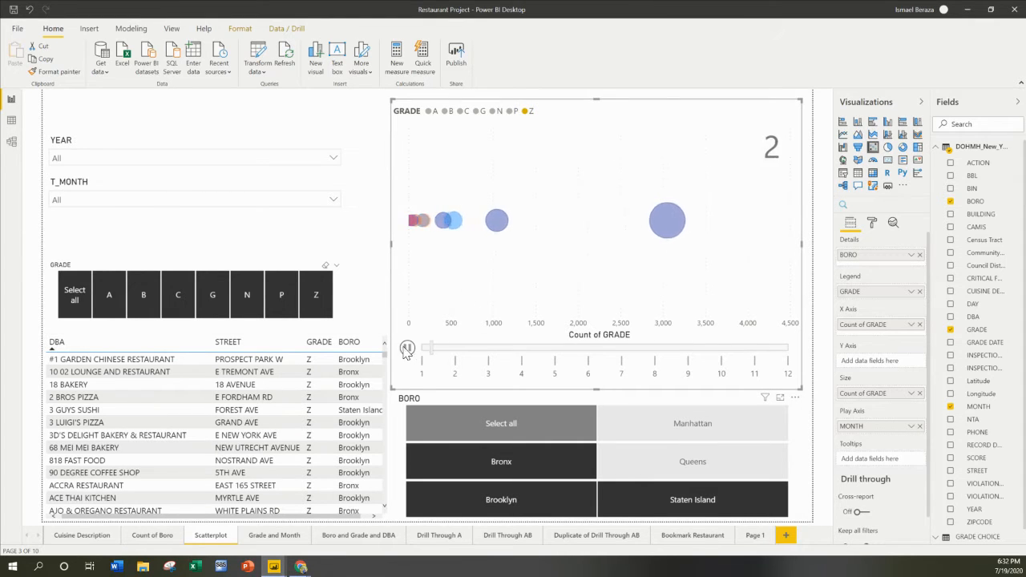
click(407, 348)
Switch to the Final Assignments report and add a slicer to blank Page 1, widened and shortened into a low box.
drag(656, 10, 0, 184)
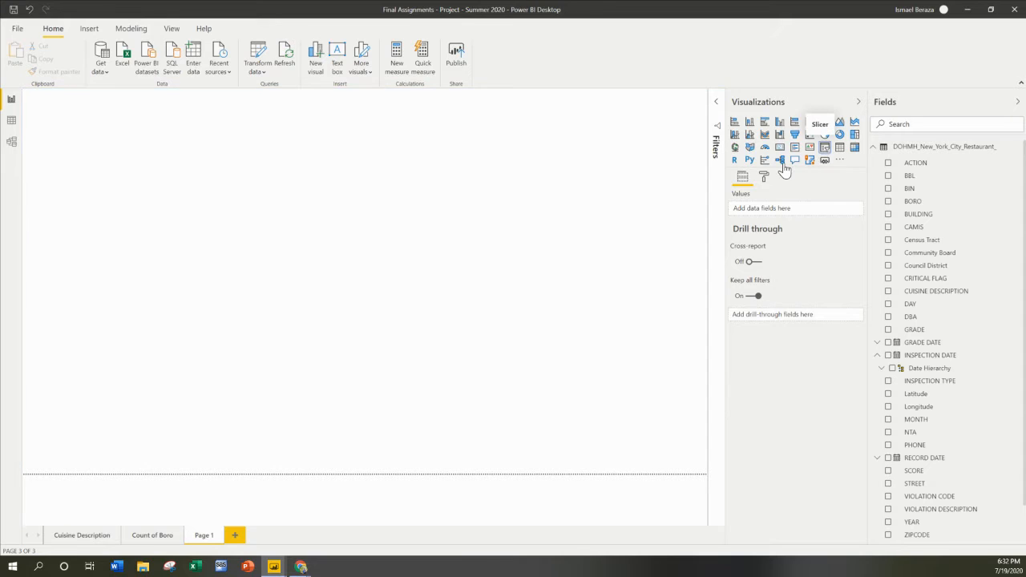
click(824, 148)
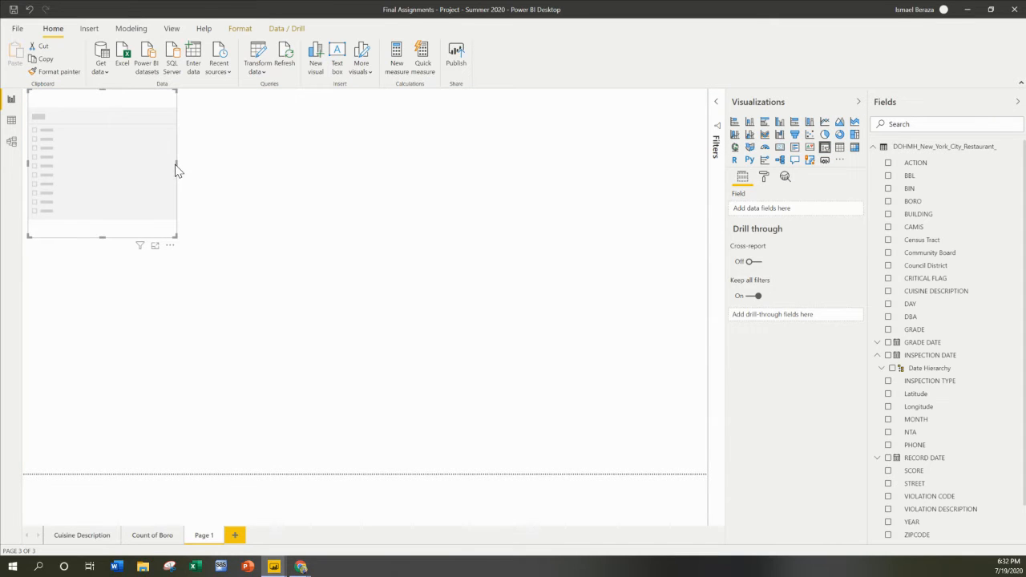
drag(177, 164, 281, 157)
click(144, 174)
drag(176, 163, 311, 165)
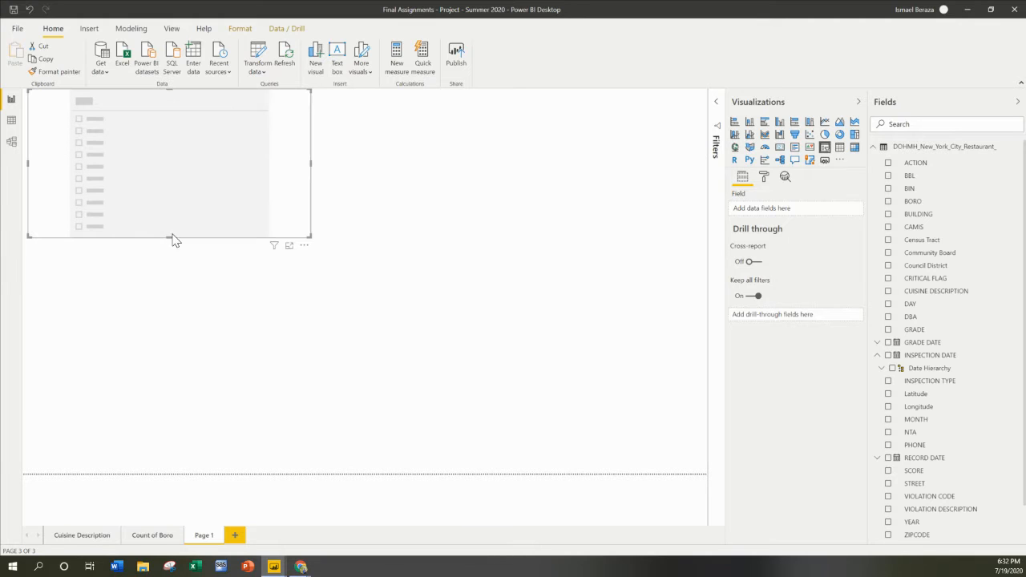
drag(169, 218, 176, 158)
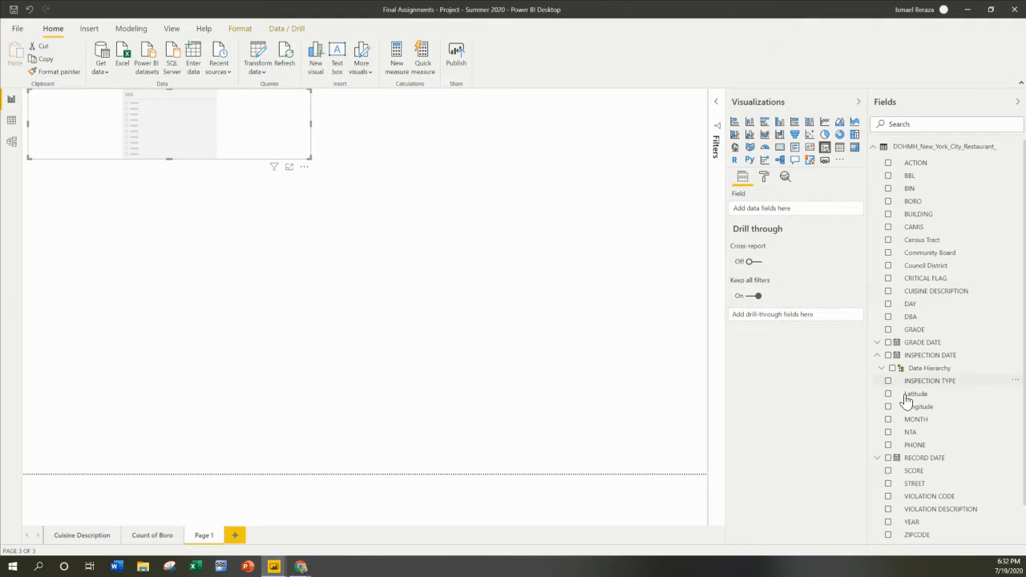
Fill the slicer with the YEAR field and show it as a dropdown.
click(888, 522)
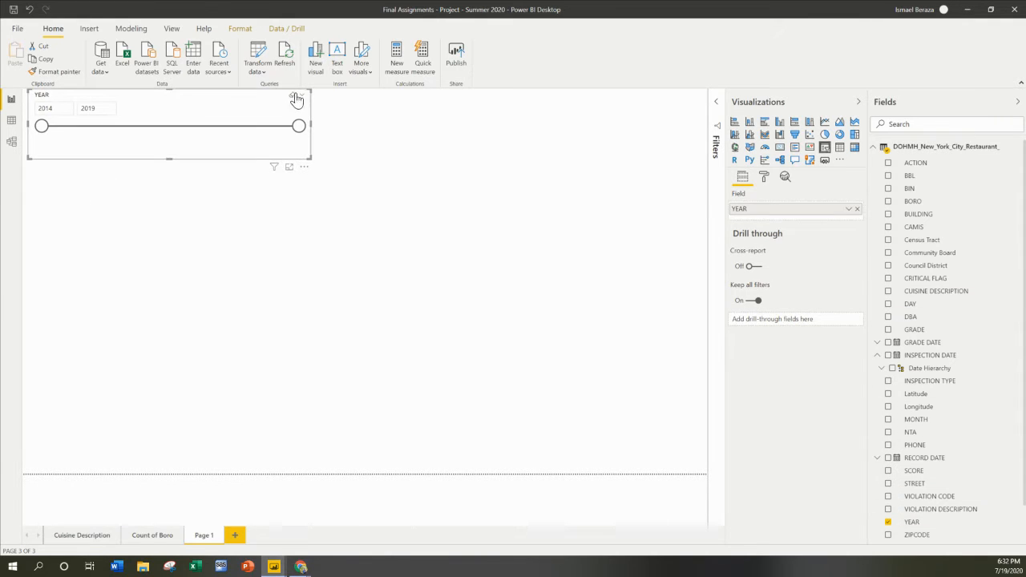
click(303, 97)
click(319, 121)
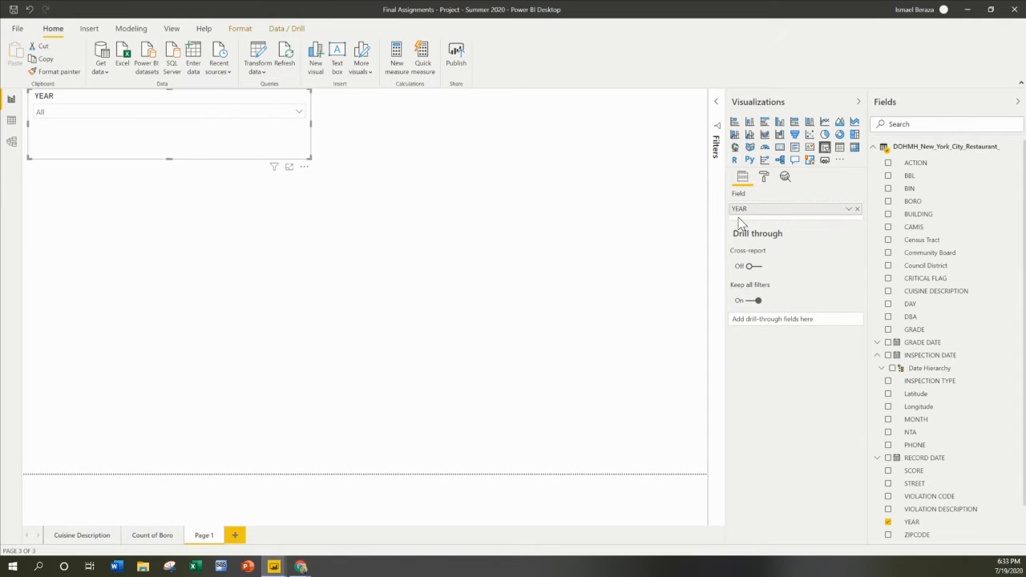
Turn on the "Select all" option in the YEAR slicer's selection controls.
click(762, 177)
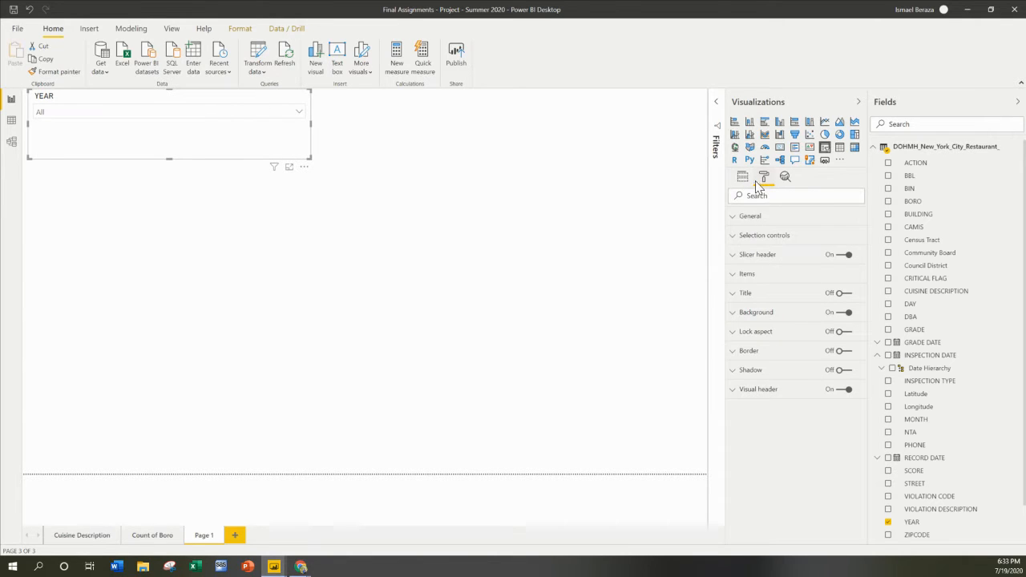
click(733, 237)
click(760, 348)
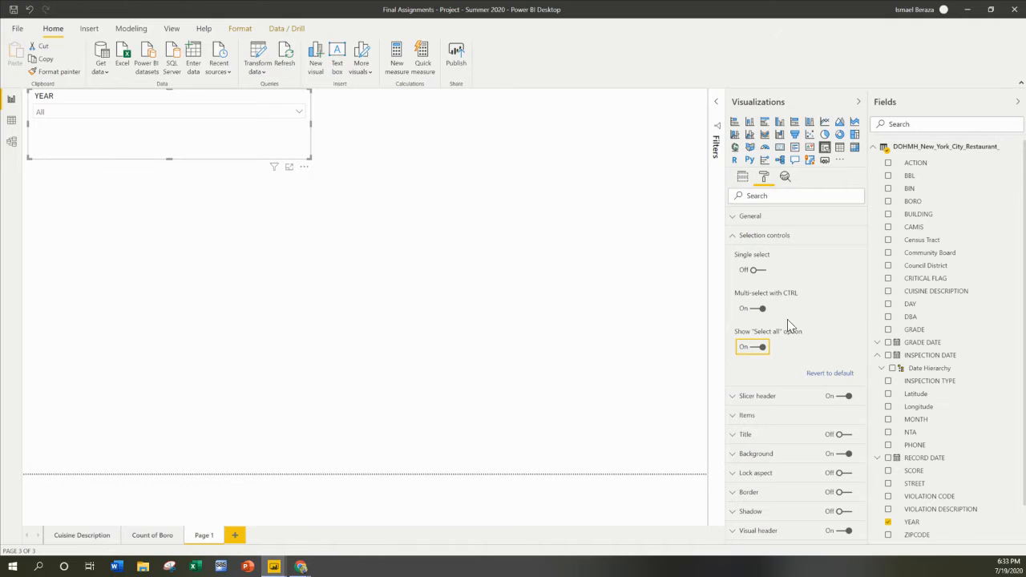
click(733, 241)
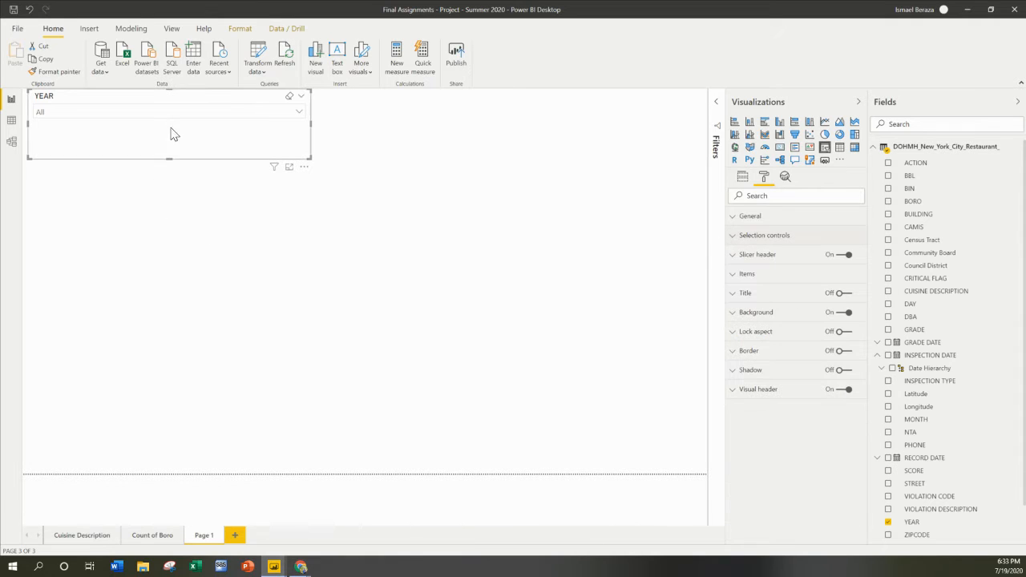
Test the YEAR slicer with Select all and with 2014, 2016 and 2019, and clear the selection.
click(205, 122)
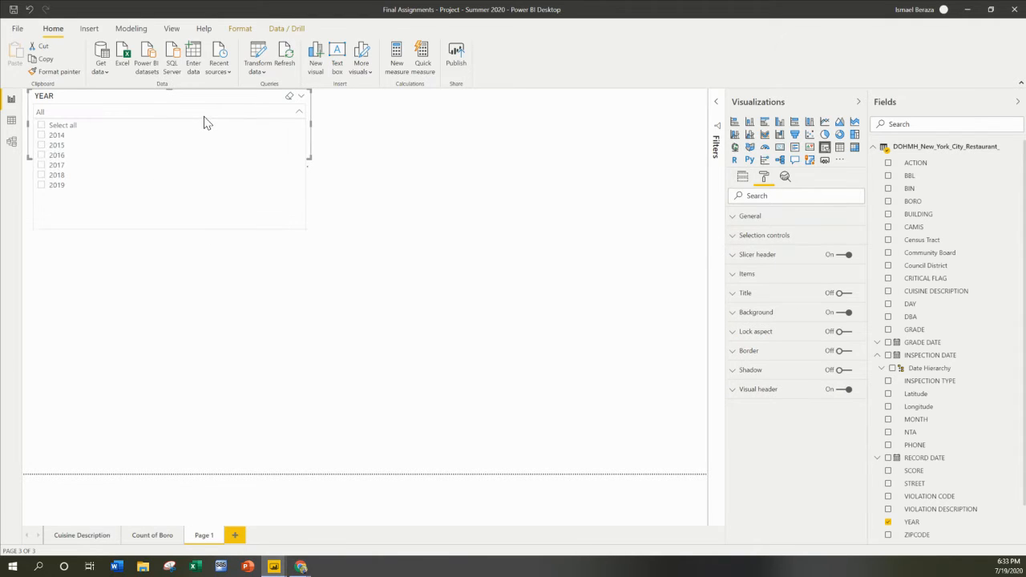
click(42, 127)
click(41, 125)
click(42, 136)
click(40, 156)
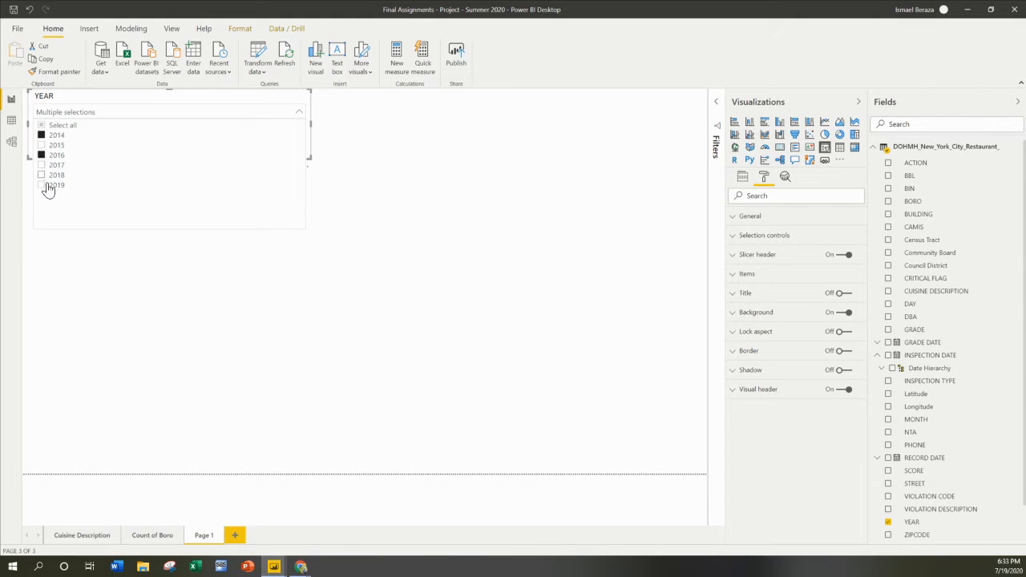
click(41, 185)
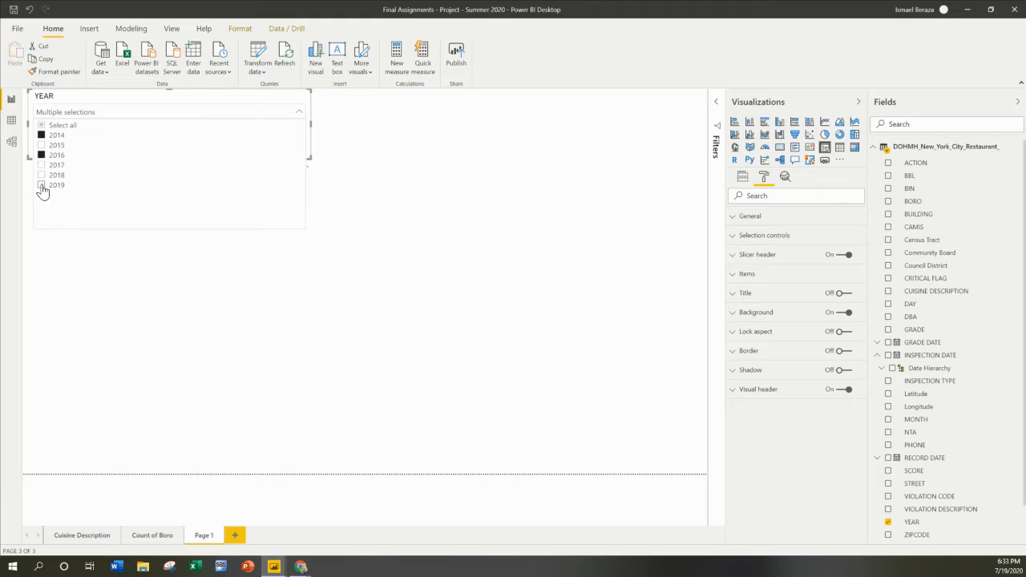
click(90, 290)
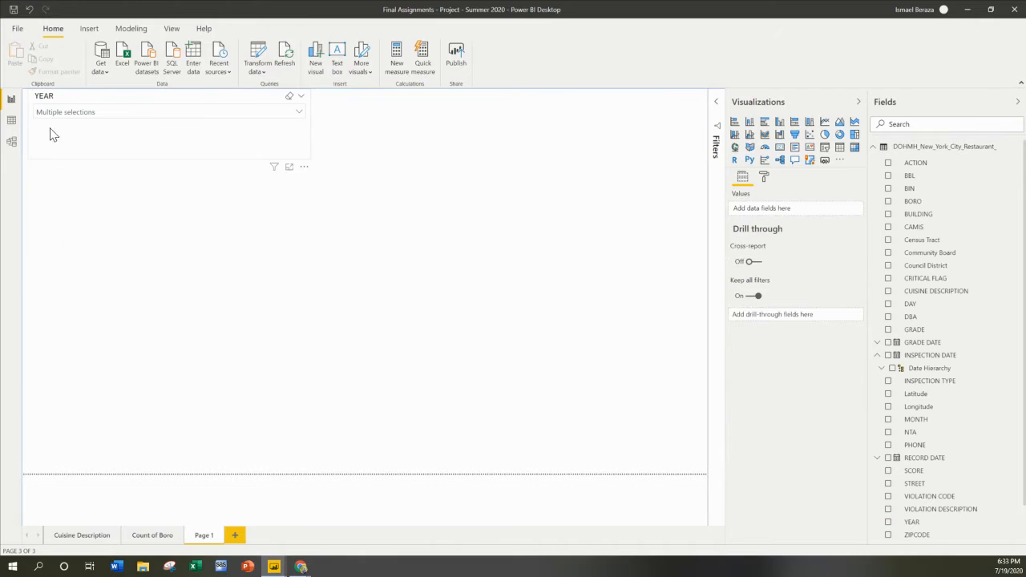
click(57, 125)
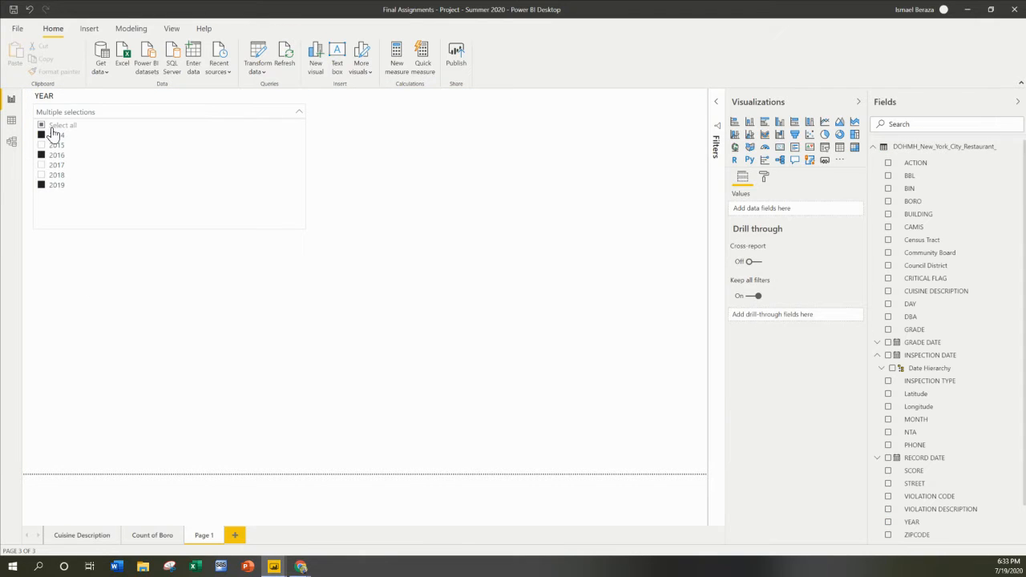
click(102, 284)
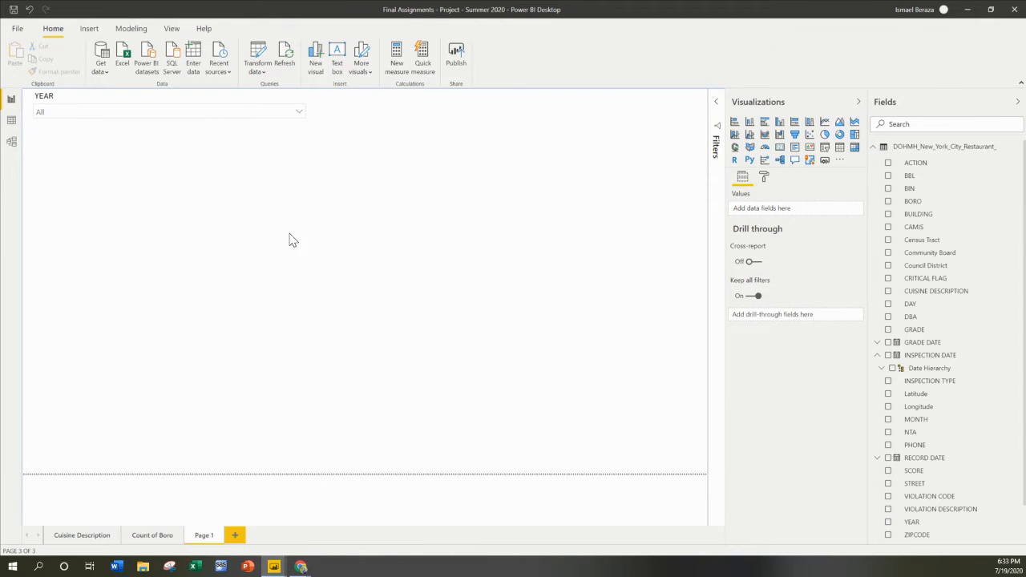
Add a second slicer, reduce the YEAR slicer's height and place the new slicer directly below it.
click(824, 146)
drag(164, 222, 163, 151)
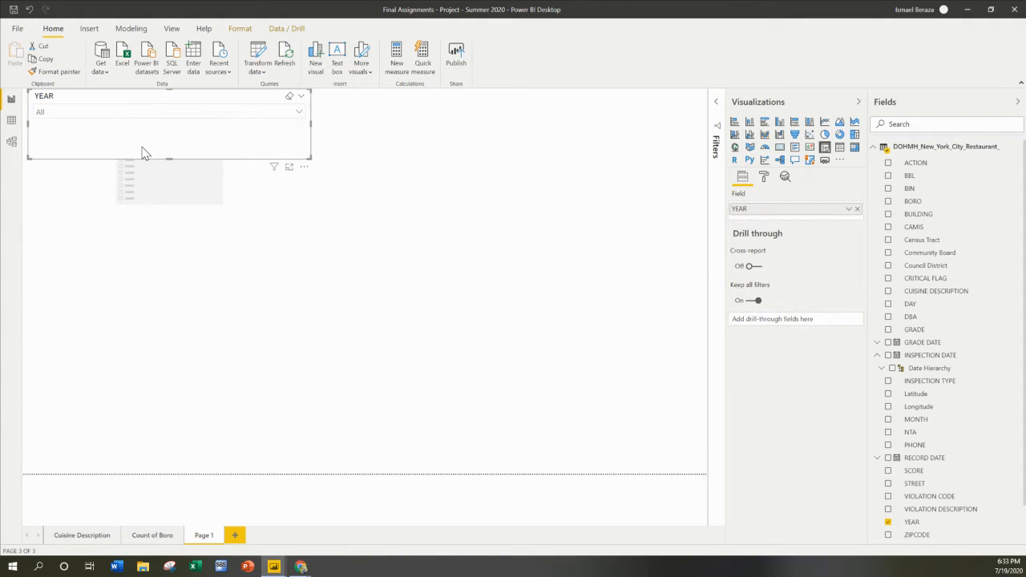
drag(228, 154, 232, 218)
click(205, 165)
click(190, 151)
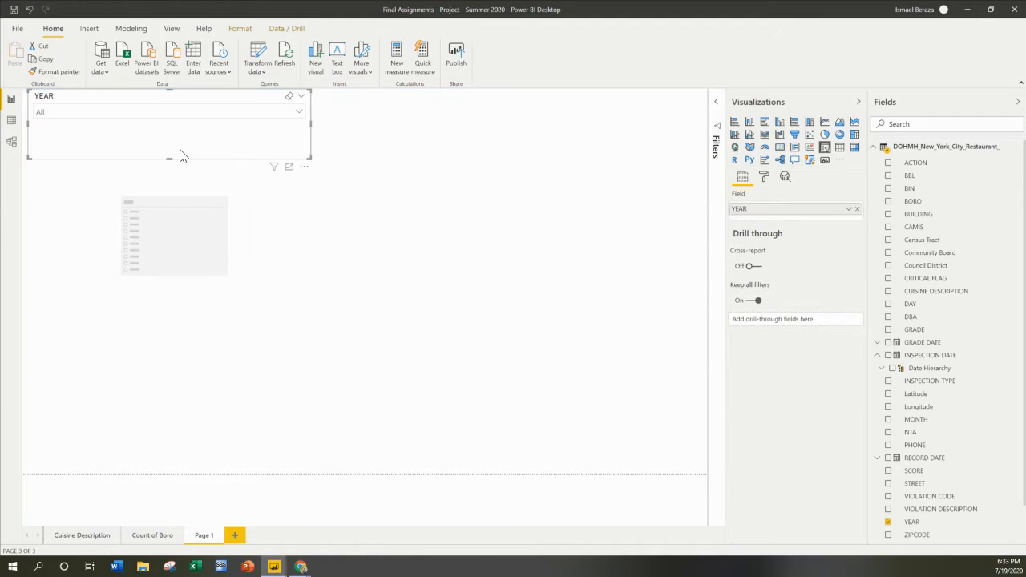
drag(168, 155, 173, 127)
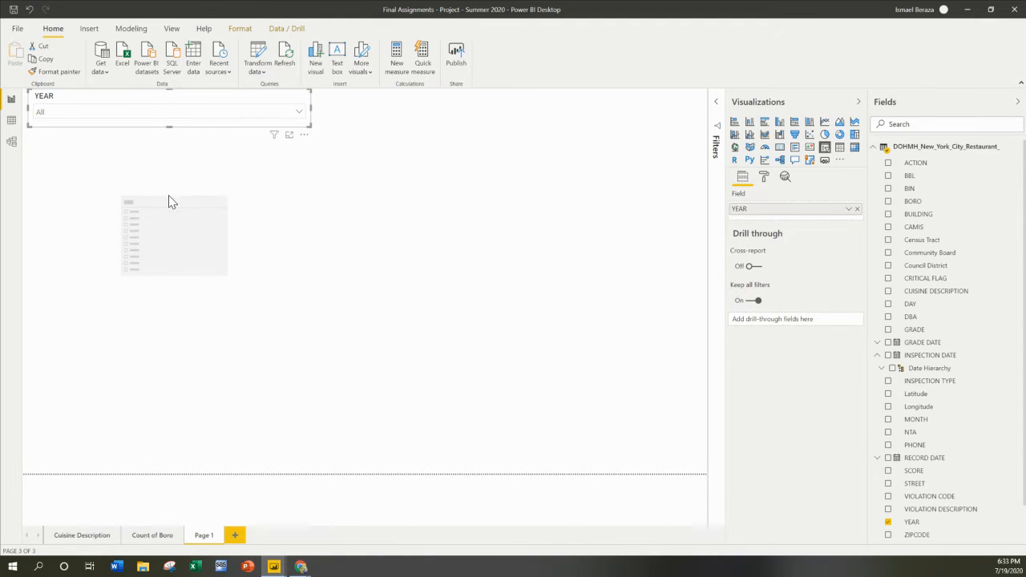
drag(240, 211, 245, 161)
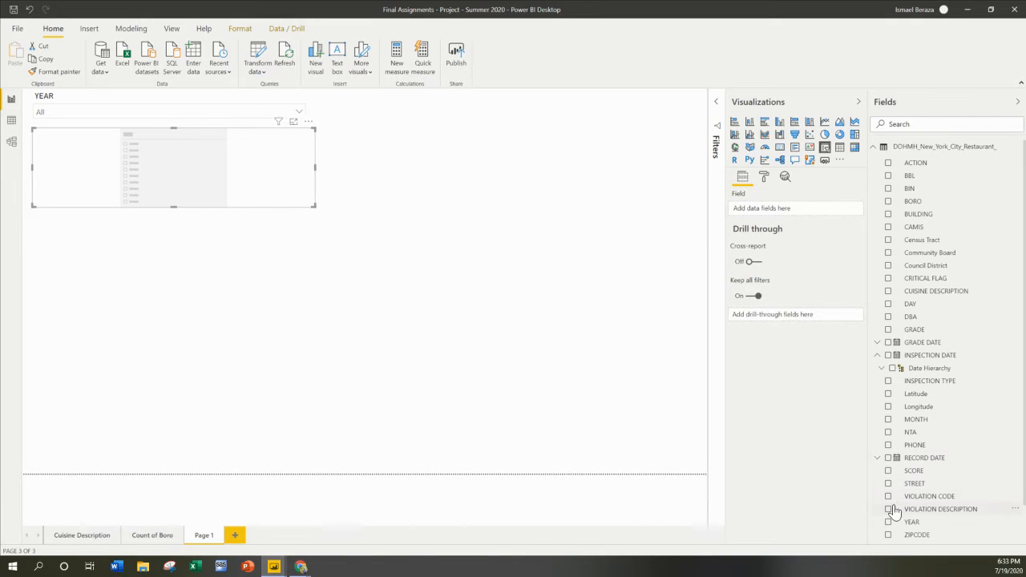
Try the restaurant table's MONTH field in the new slicer and replace it with T_MONTH from the MONTH table.
click(887, 419)
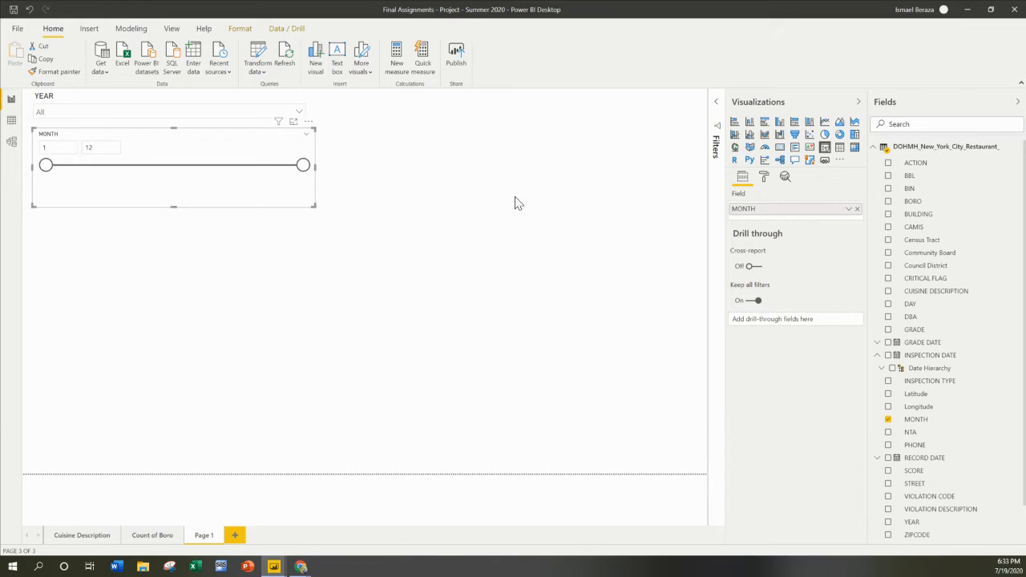
scroll(950, 461, down, 1)
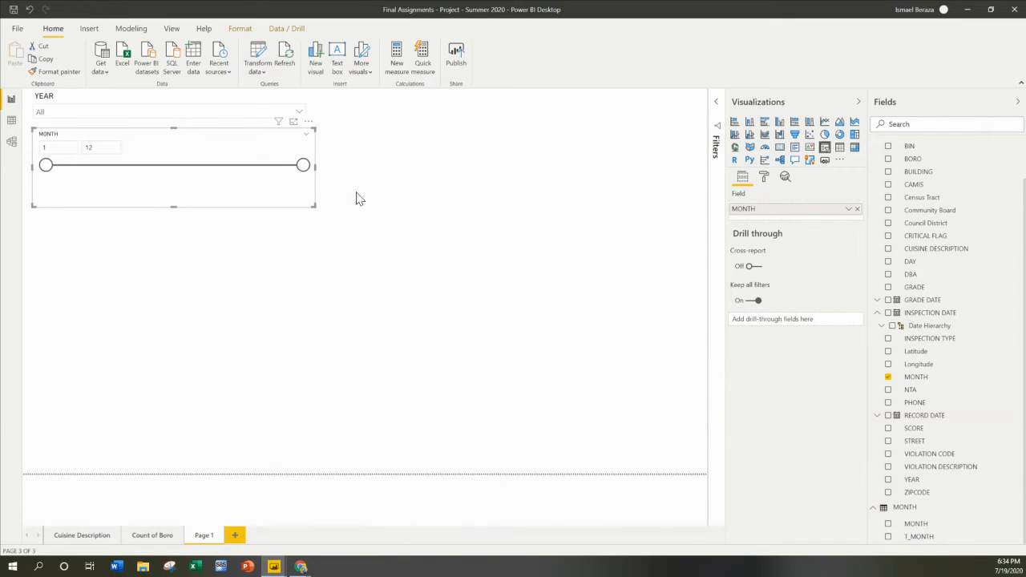
click(887, 377)
click(888, 536)
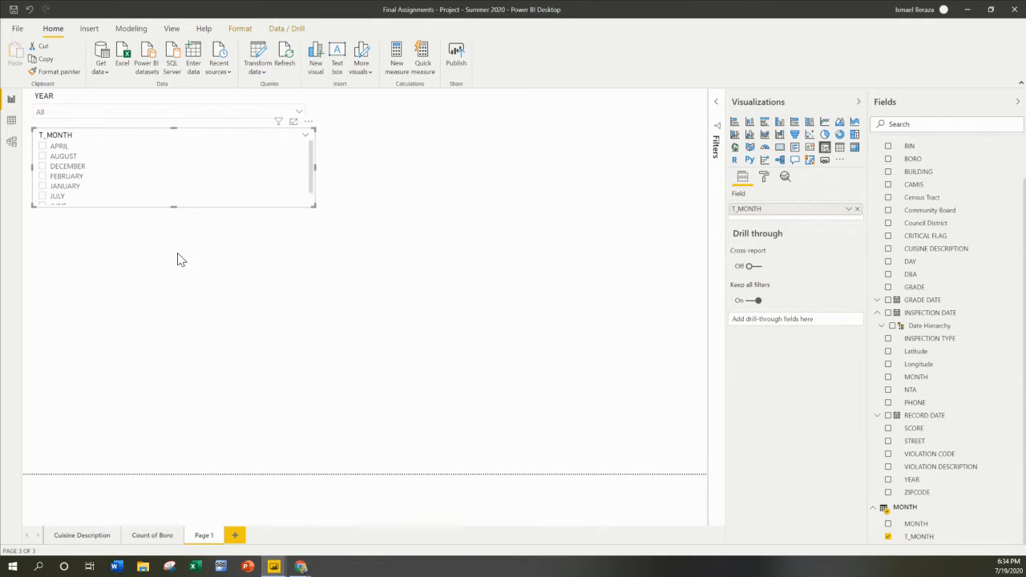
Show the T_MONTH slicer as a dropdown and reduce its height.
click(306, 136)
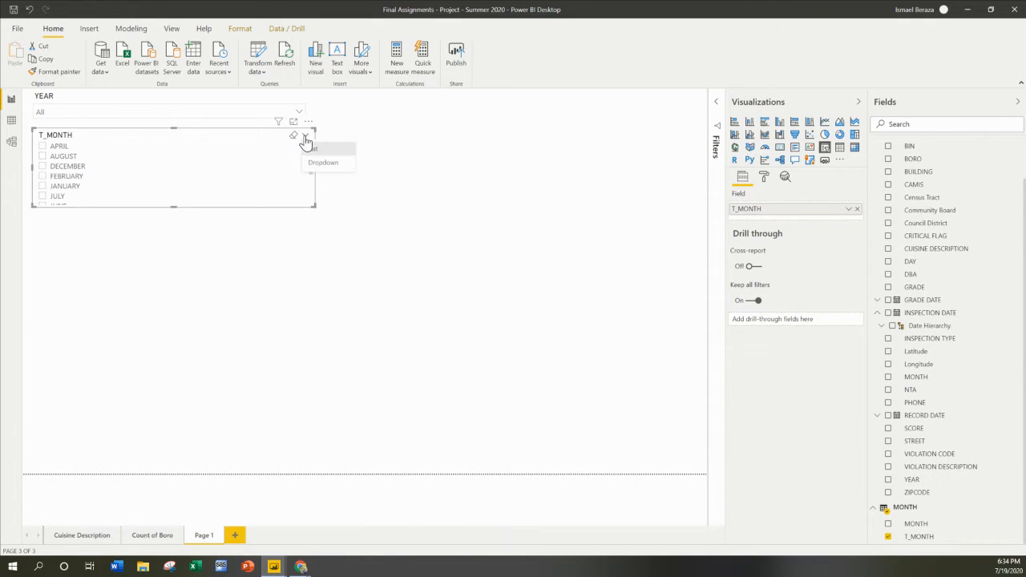
click(322, 161)
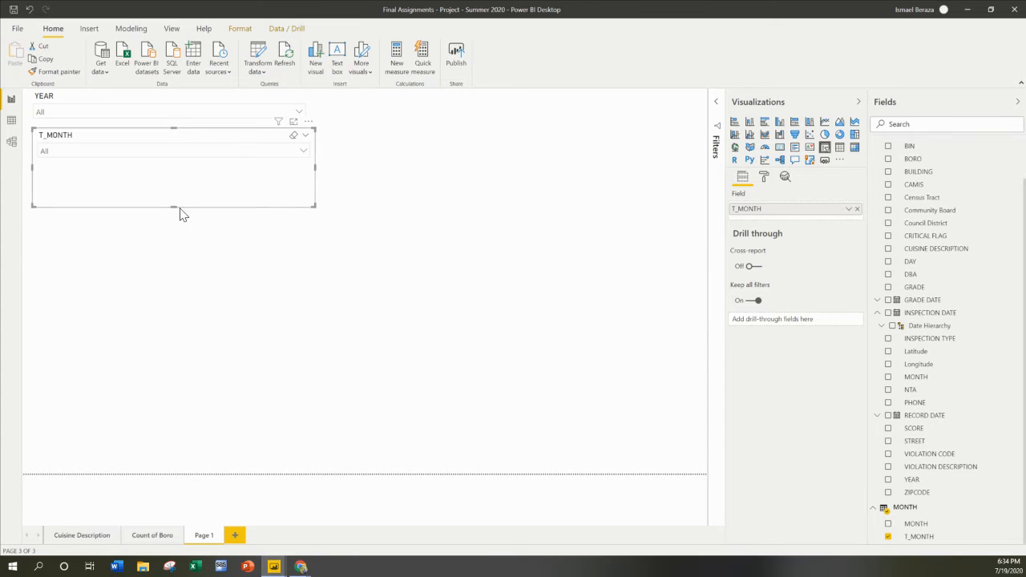
drag(174, 206, 180, 179)
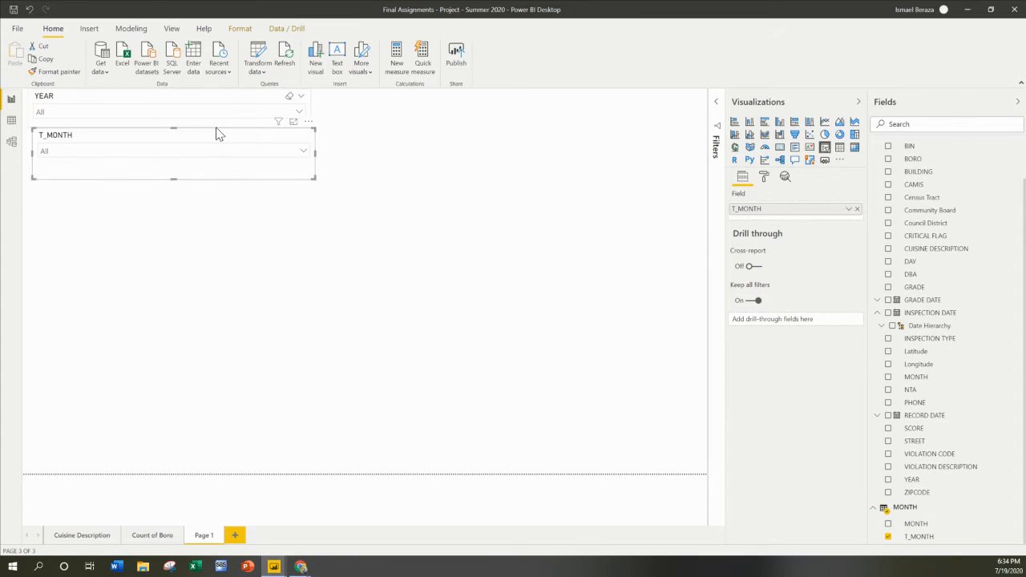
Turn on the "Select all" option in the T_MONTH slicer's selection controls.
click(764, 179)
click(733, 234)
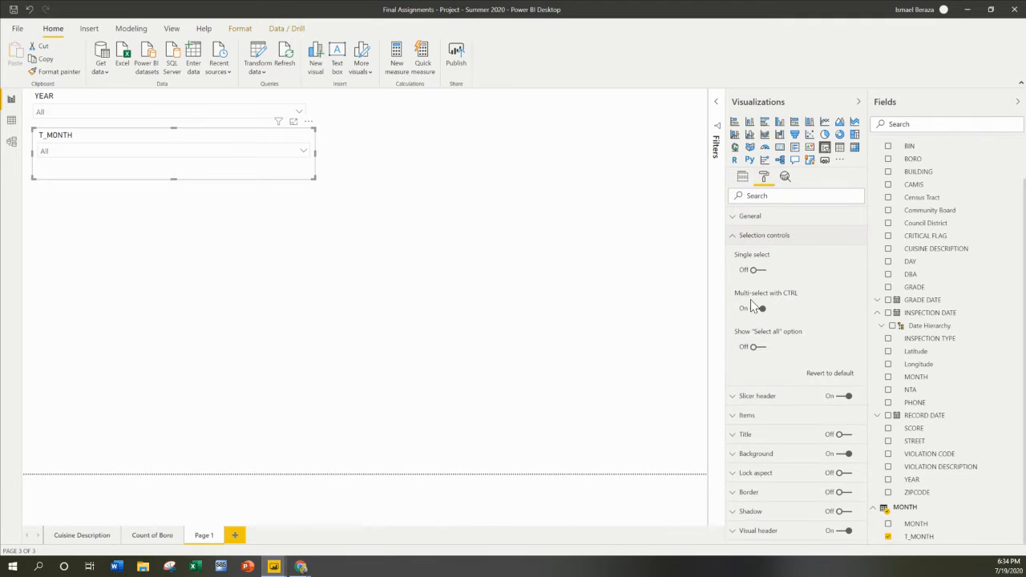
click(757, 346)
click(731, 235)
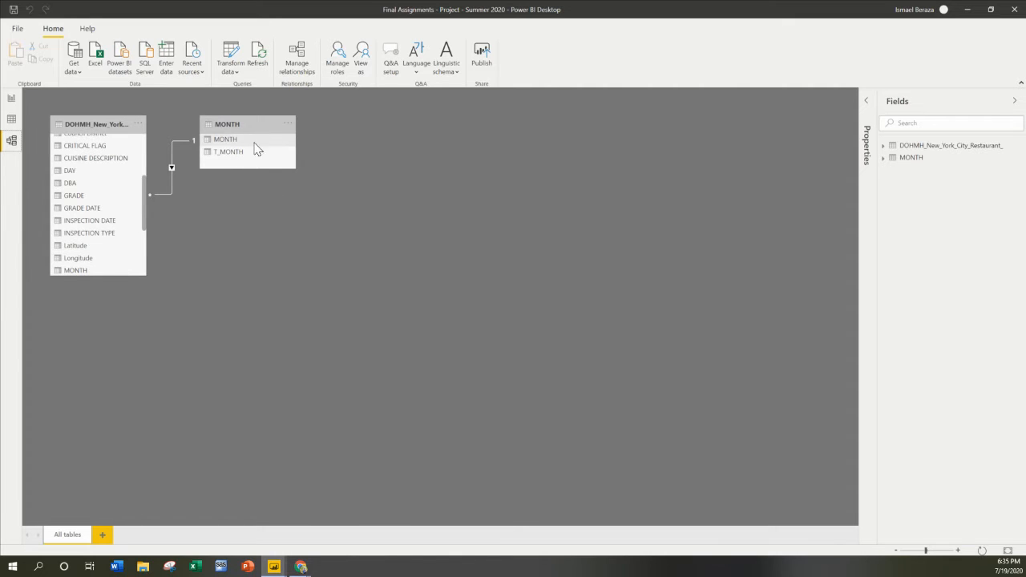
Return from the model to the report page and trim the T_MONTH slicer's height slightly.
click(11, 99)
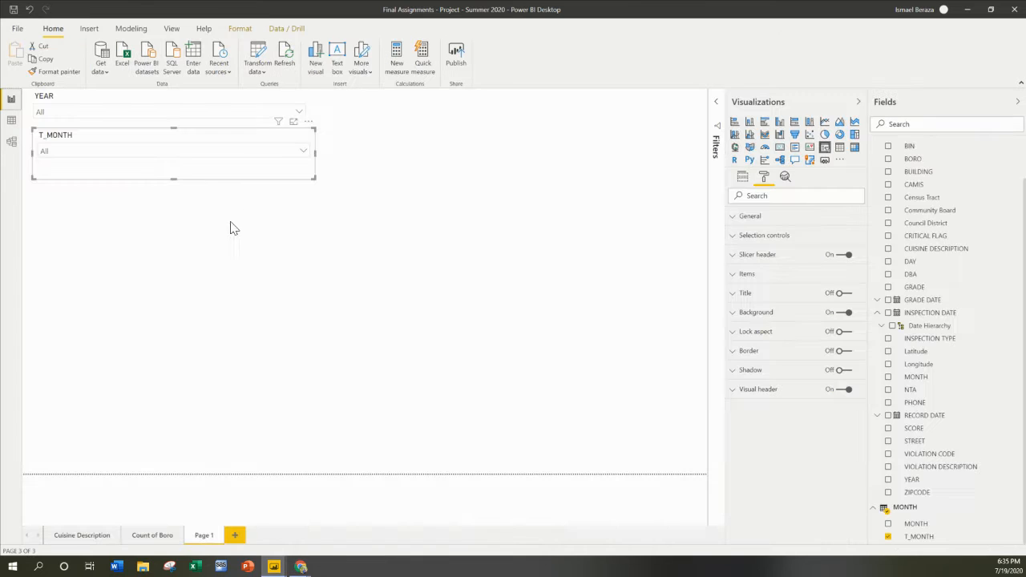
drag(175, 178, 176, 172)
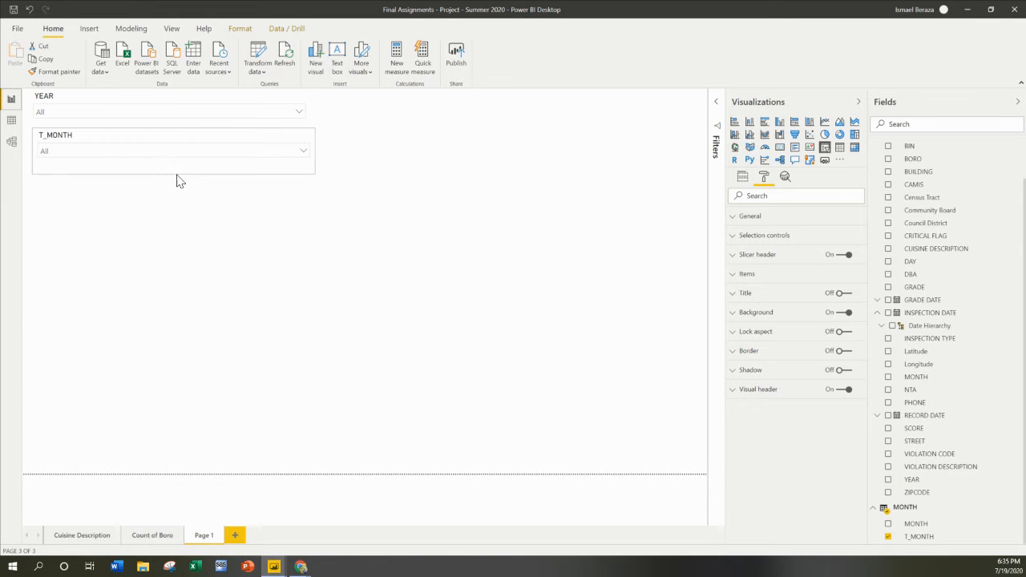
Test the T_MONTH slicer by browsing its months and picking JANUARY and JUNE, and clear the selection.
click(303, 151)
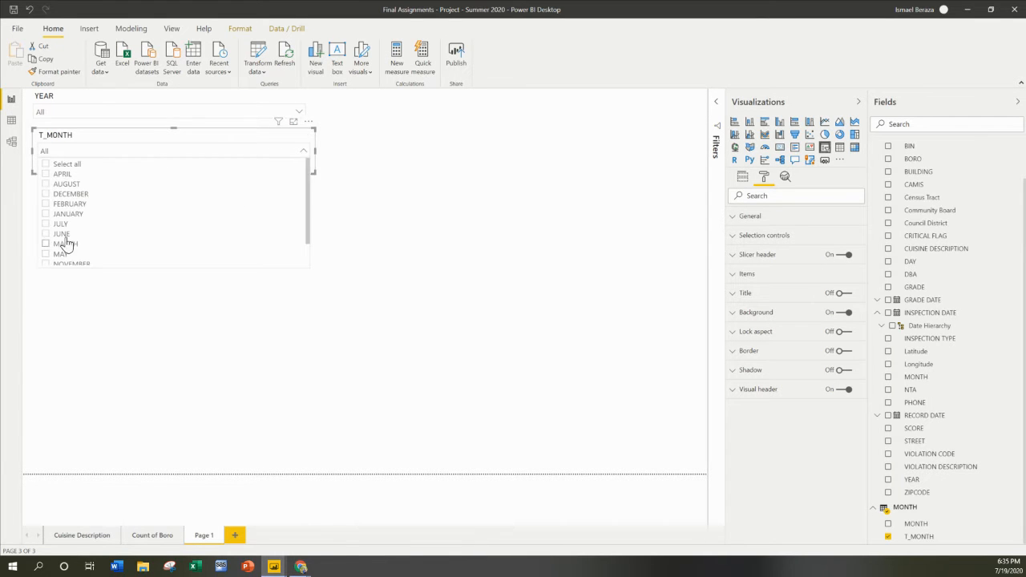
scroll(67, 232, down, 2)
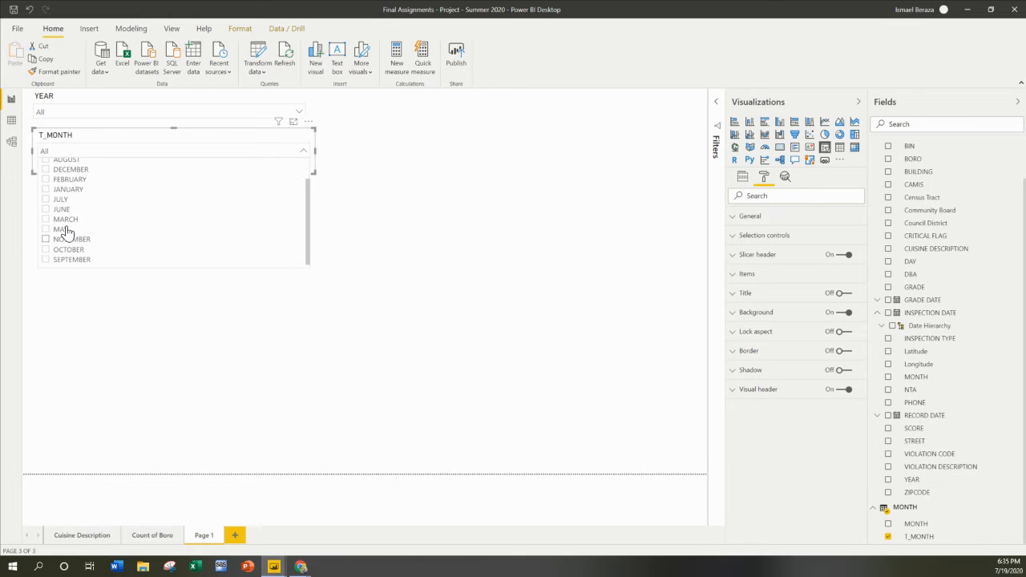
click(46, 190)
click(45, 190)
click(46, 210)
click(119, 224)
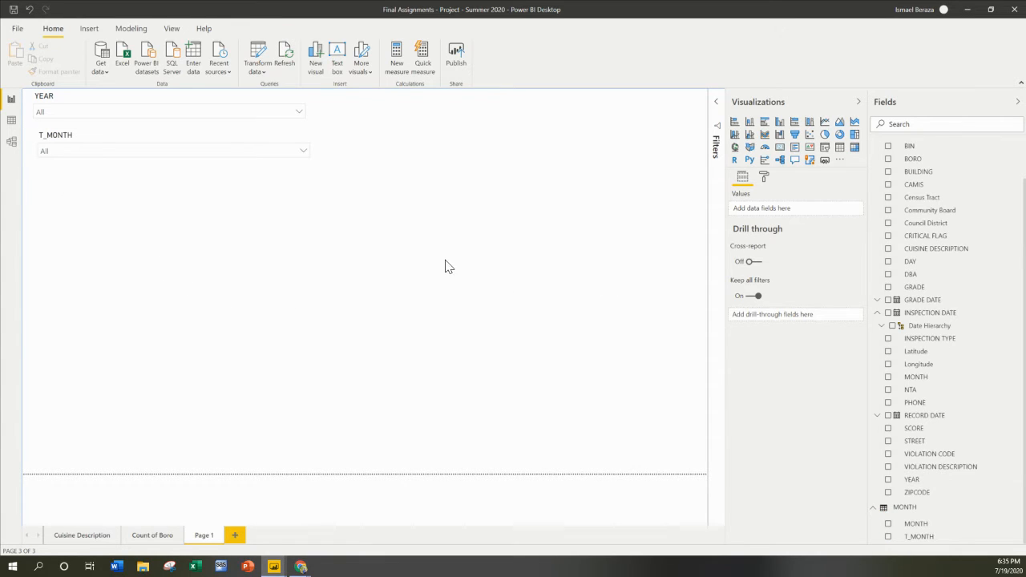
Add a narrow slicer for the GRADE field and place it directly below the T_MONTH slicer.
click(824, 146)
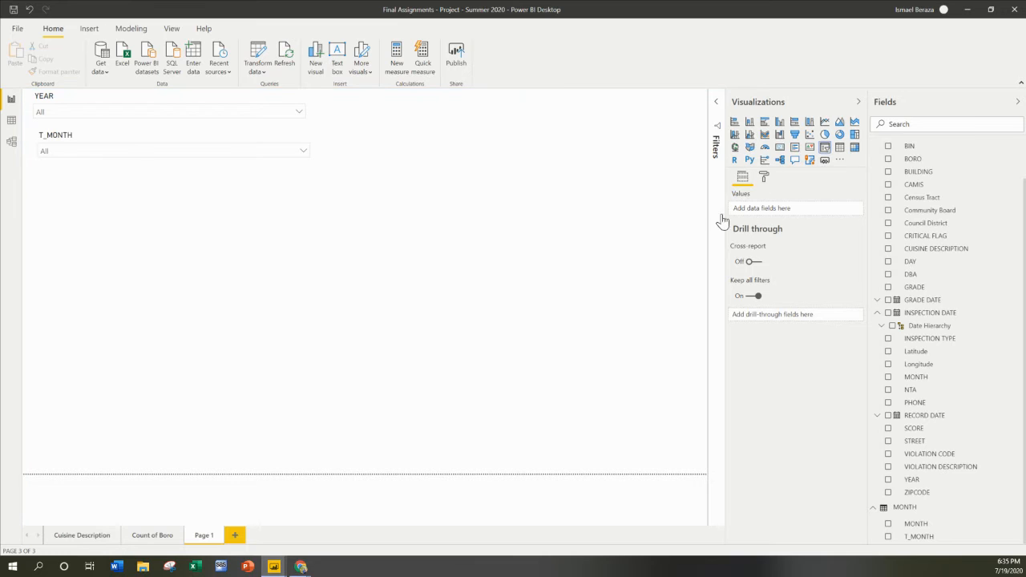
drag(314, 265, 158, 267)
mouse_move(126, 225)
mouse_down()
mouse_move(119, 205)
mouse_move(125, 214)
mouse_up()
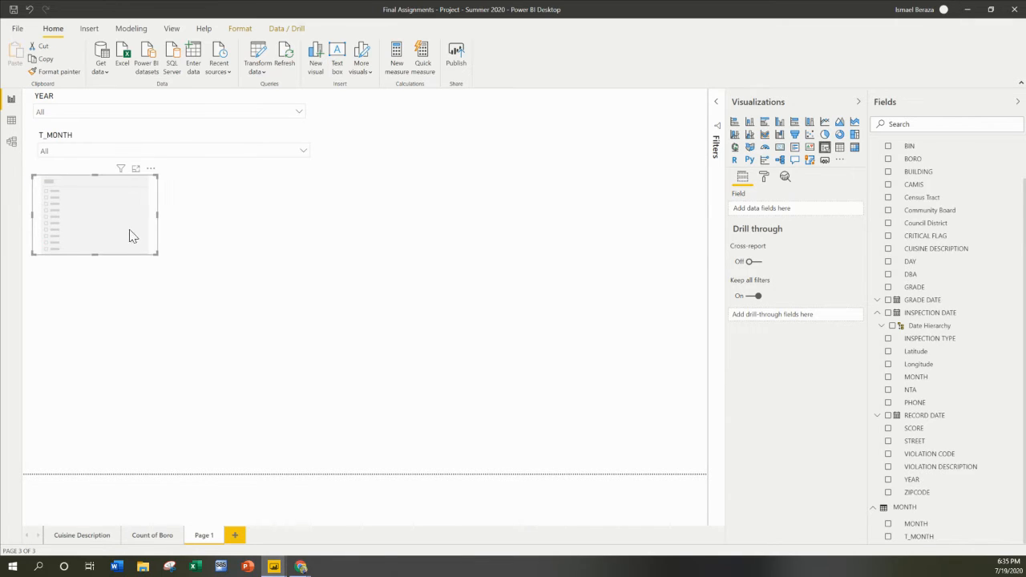
click(888, 287)
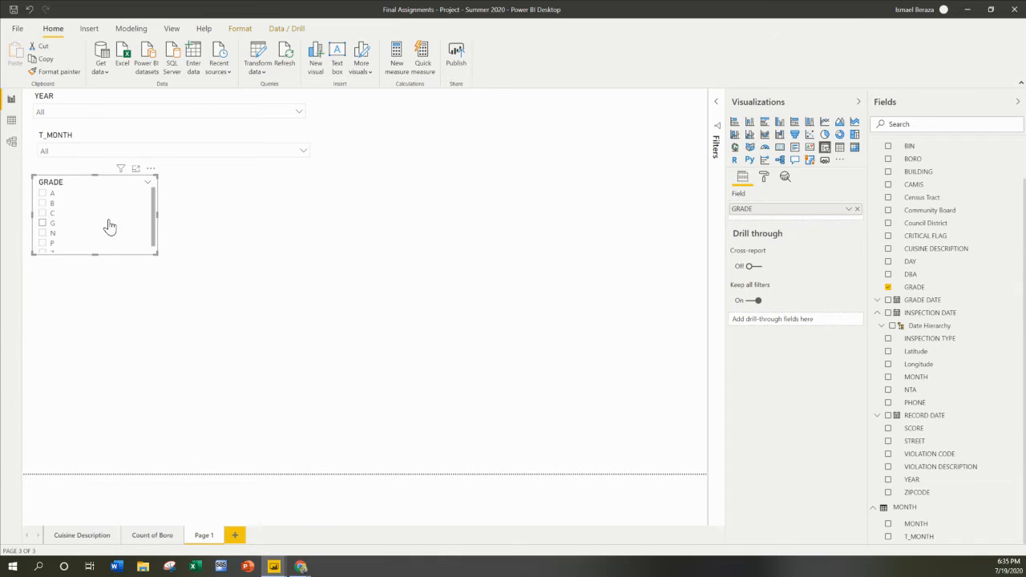
Shrink the GRADE slicer slightly in both width and height, keeping its list of grades.
click(148, 183)
click(148, 184)
mouse_move(153, 253)
mouse_down()
mouse_move(120, 250)
mouse_move(146, 244)
mouse_up()
click(110, 215)
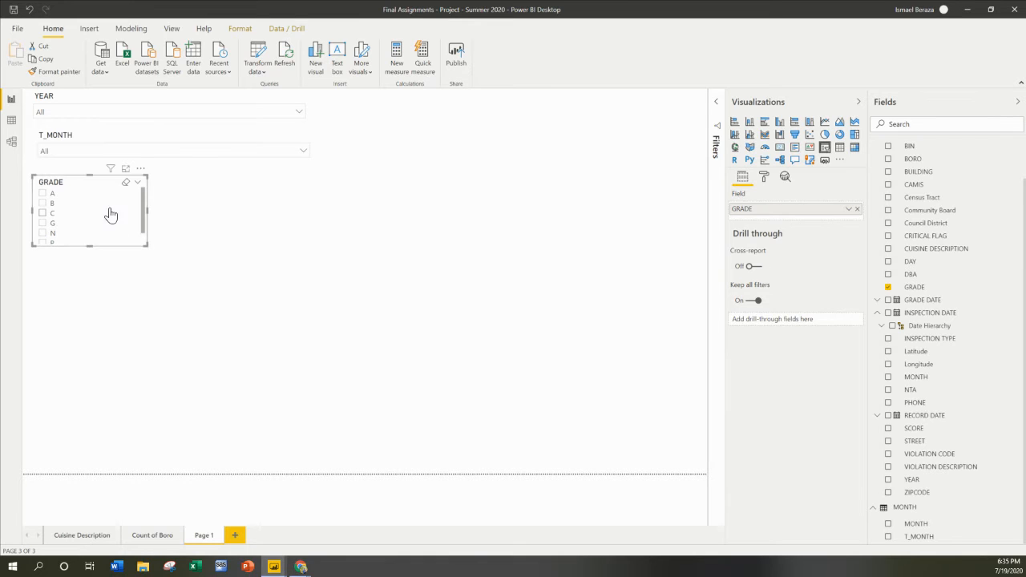
click(44, 213)
Set the GRADE slicer's orientation to Horizontal and widen it to about the width of the YEAR slicer.
click(764, 180)
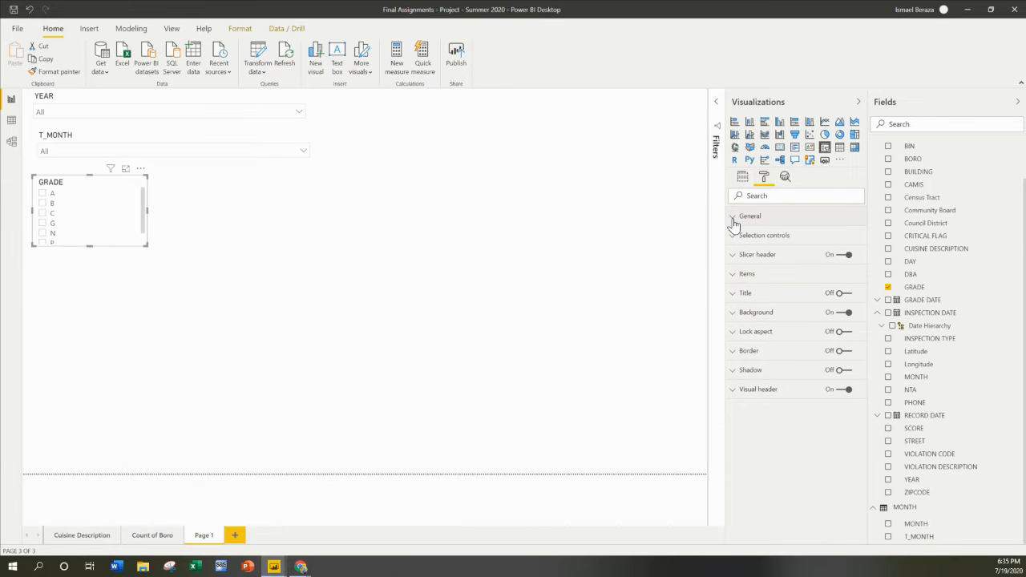
click(735, 225)
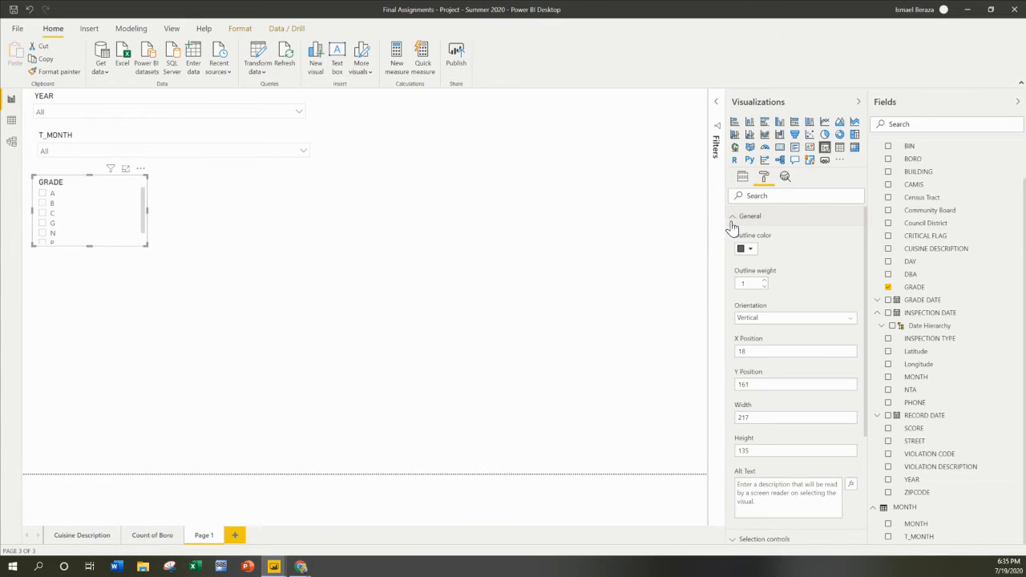
click(794, 321)
click(774, 344)
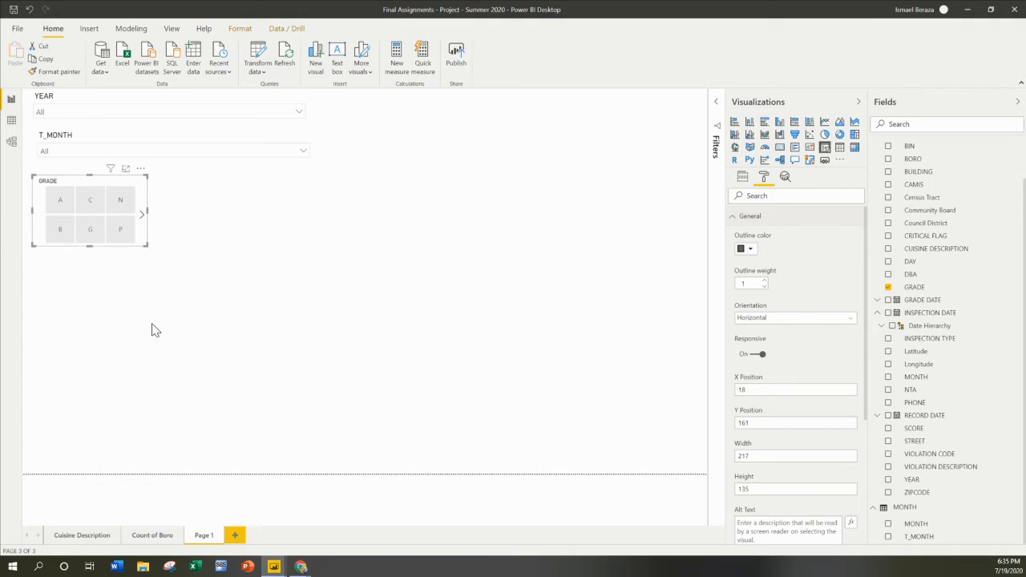
drag(148, 210, 304, 213)
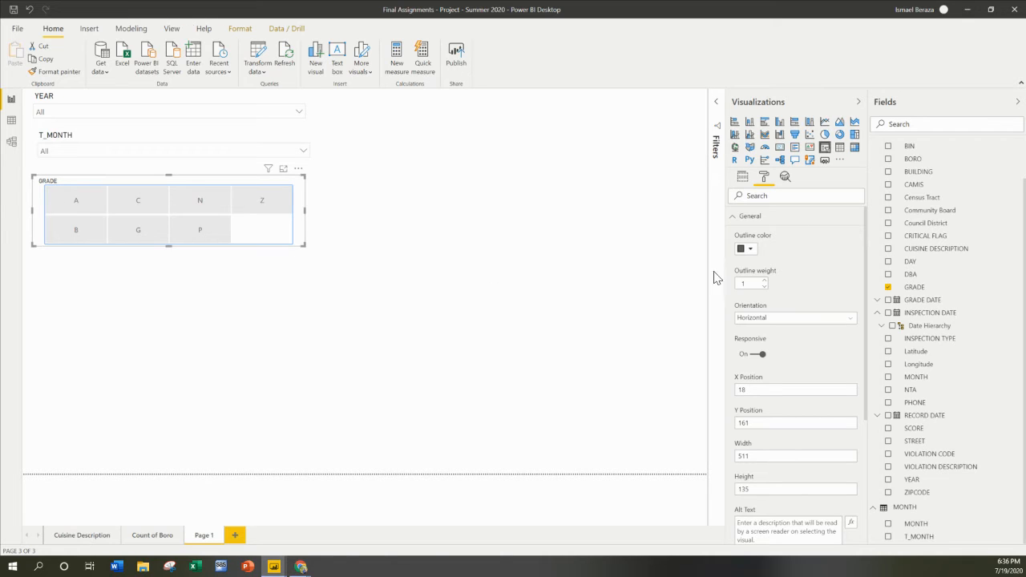
Turn on the "Select all" option in the GRADE slicer's selection controls.
click(732, 217)
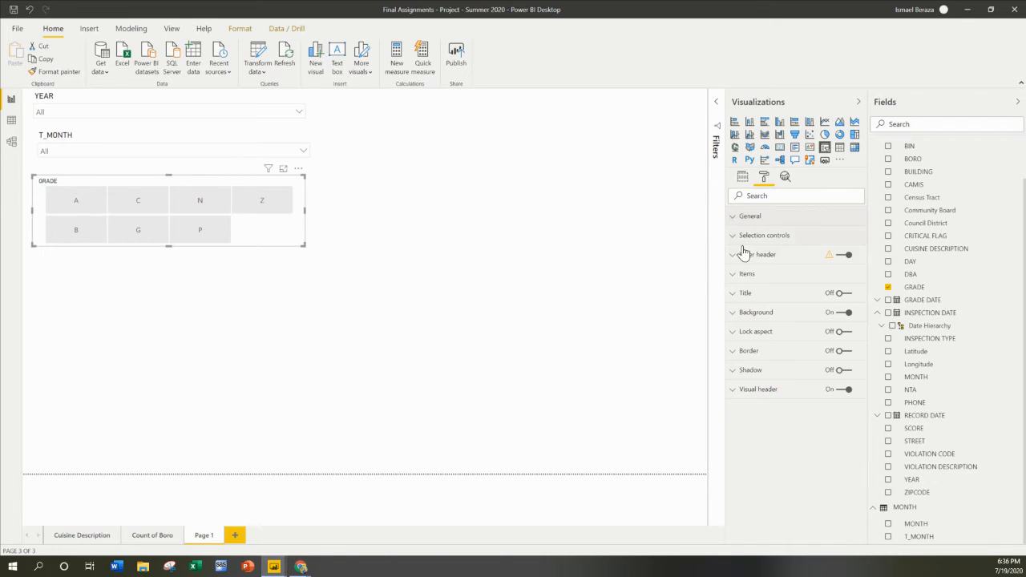
click(731, 238)
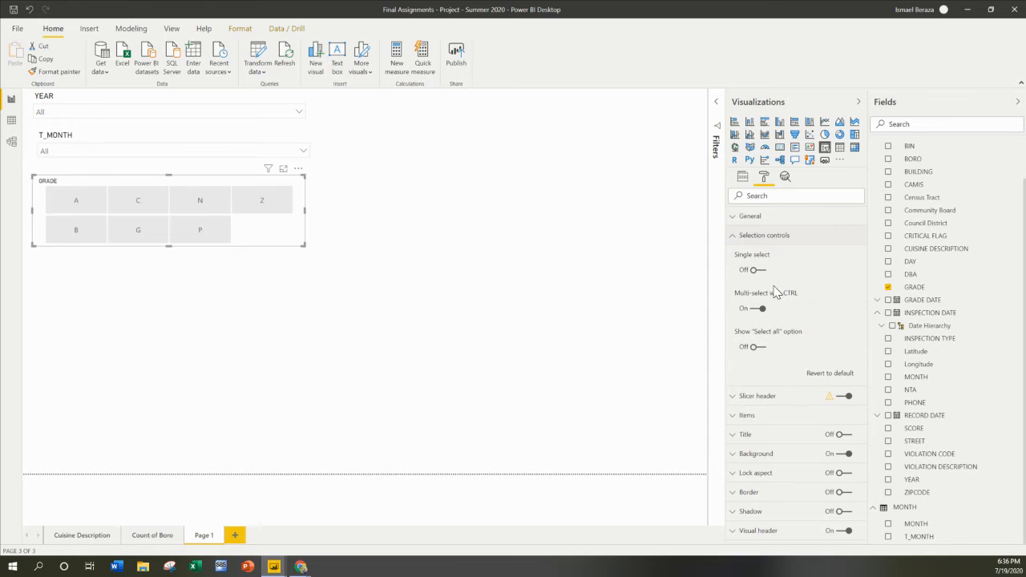
click(763, 350)
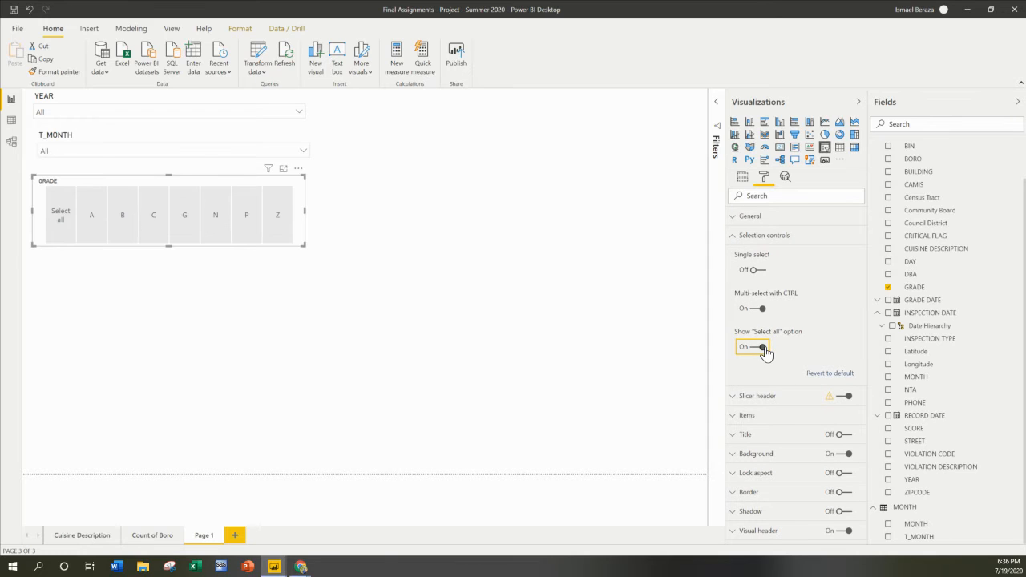
click(731, 238)
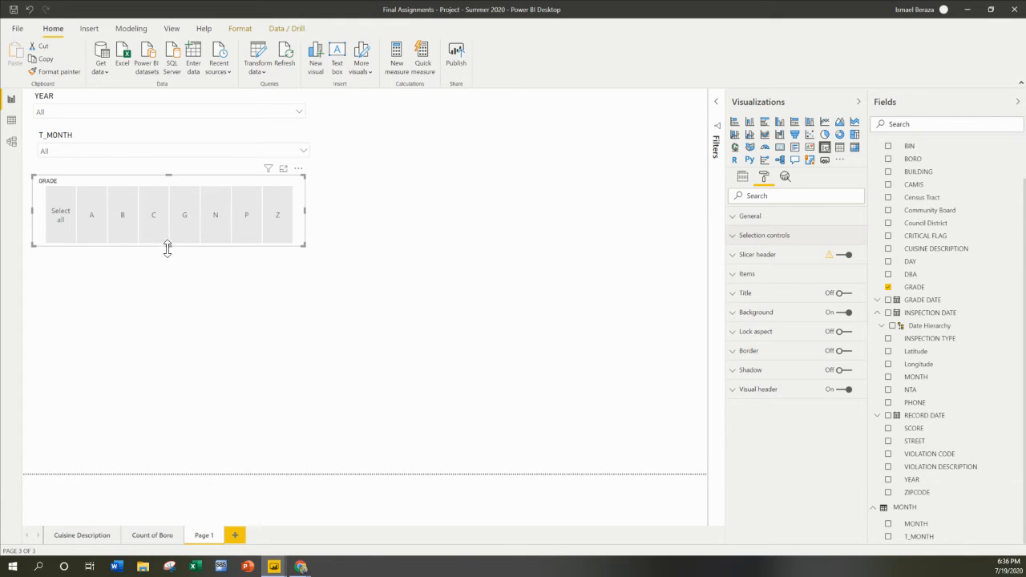
Widen the GRADE slicer slightly and reduce its height so all its tiles sit in one compact row.
drag(167, 248, 168, 253)
click(172, 296)
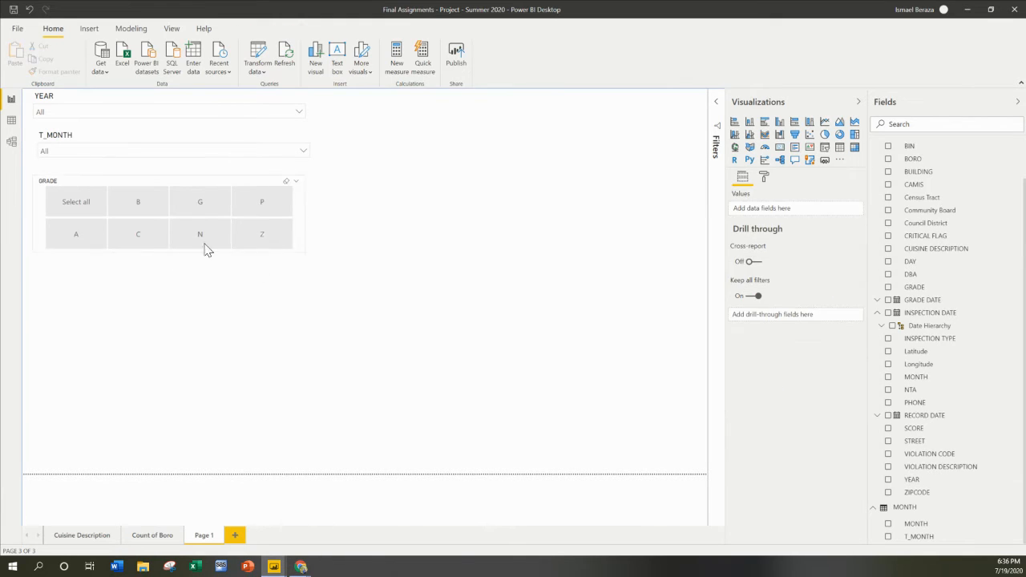
click(304, 213)
mouse_move(305, 213)
mouse_down()
mouse_move(372, 211)
mouse_move(310, 207)
mouse_up()
drag(168, 252, 171, 227)
click(215, 287)
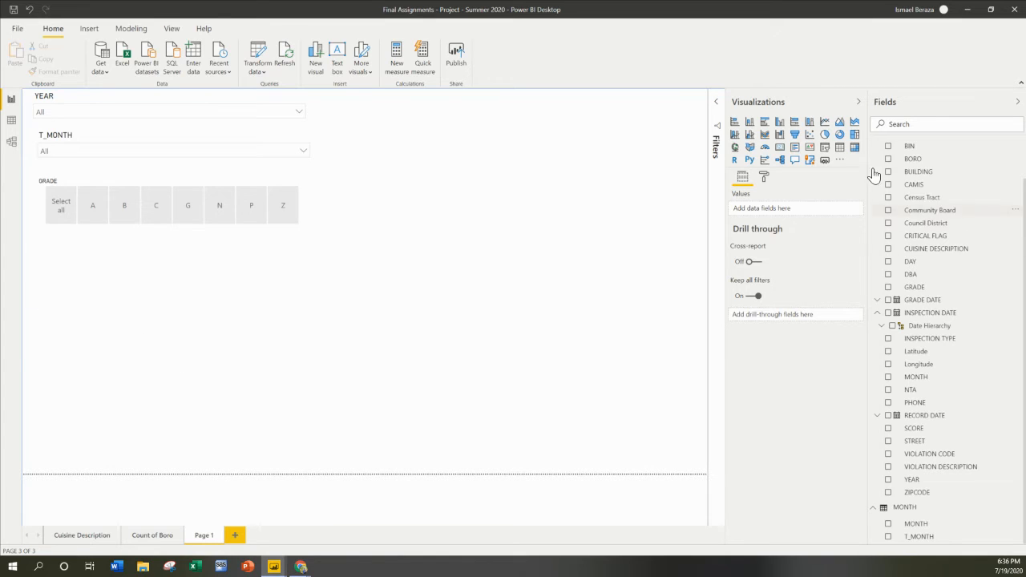
Add a table visual below the GRADE slicer, stretch it down to the page's lower edge and widen it slightly.
click(839, 147)
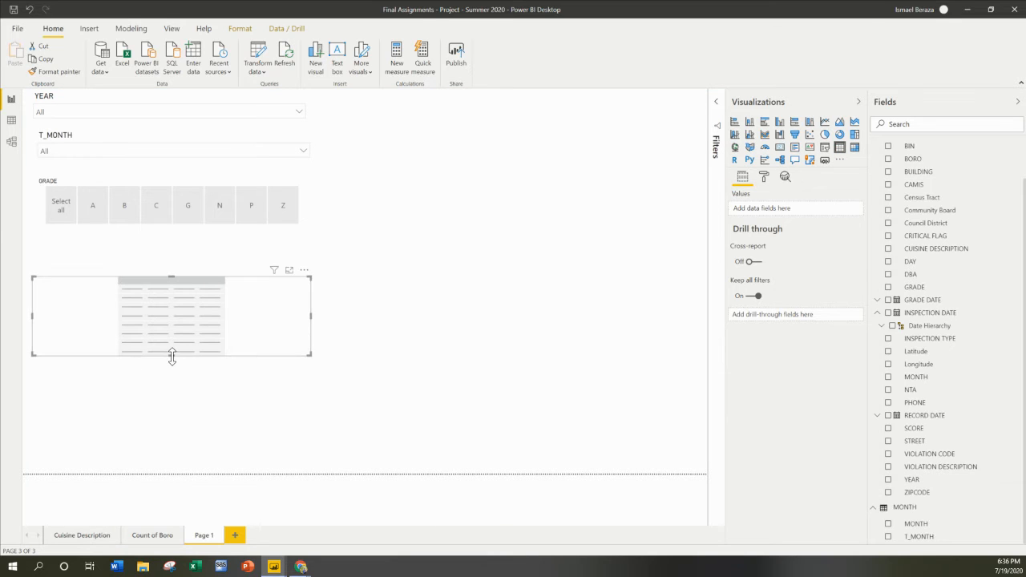
drag(171, 355, 164, 466)
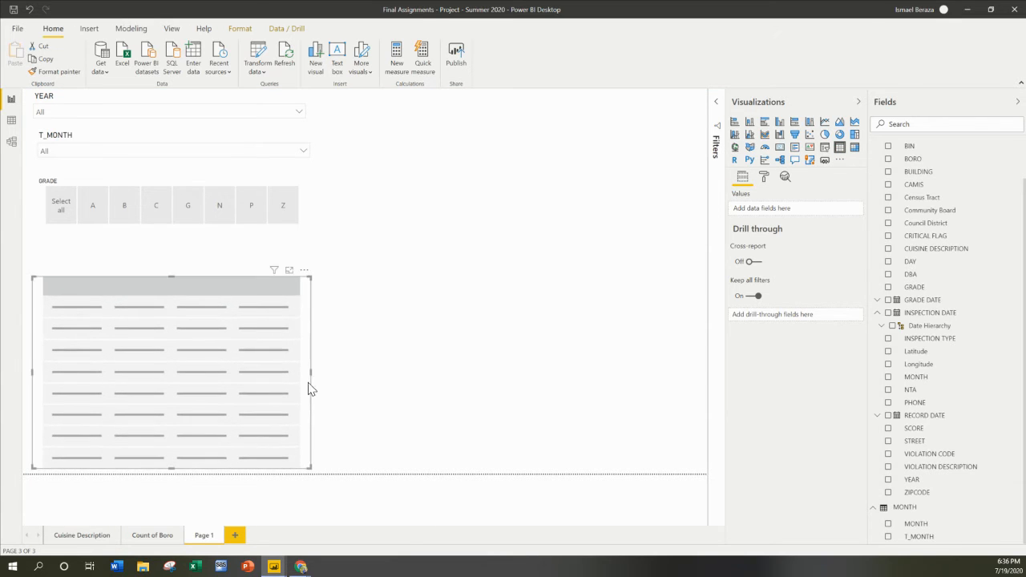
drag(311, 370, 315, 370)
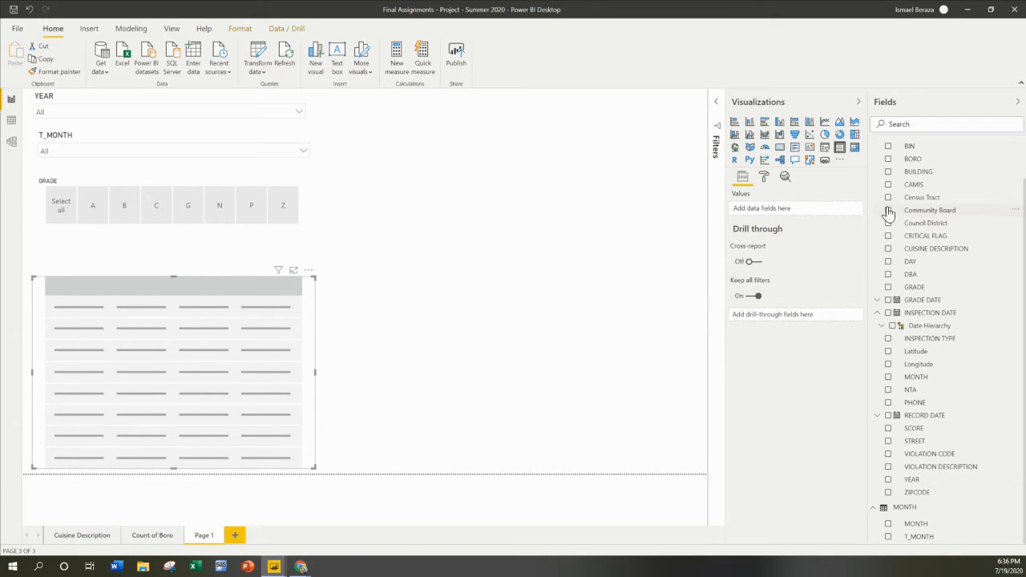
Add the DBA, STREET, GRADE and BORO fields to the table, in that order.
click(888, 275)
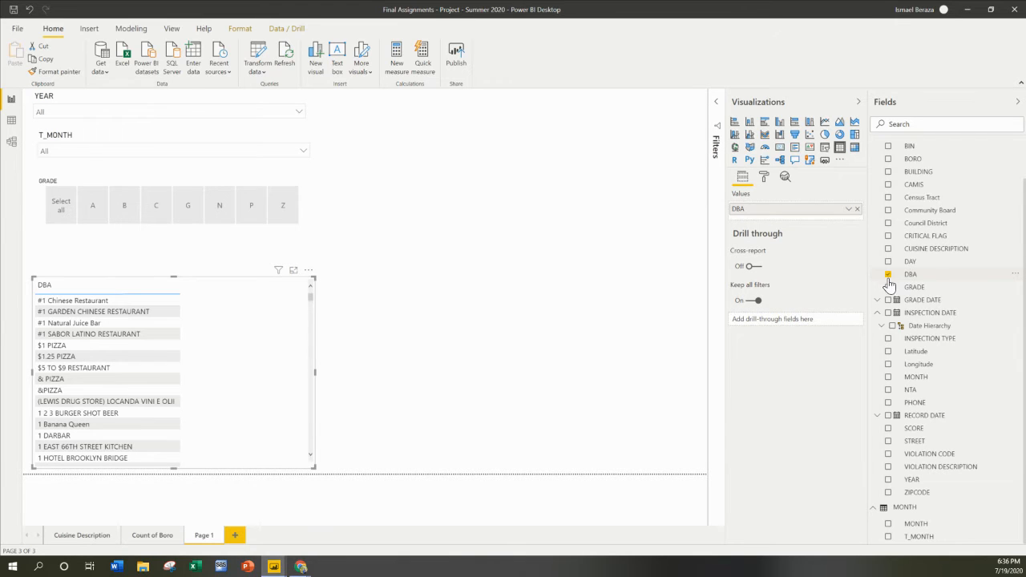
click(888, 441)
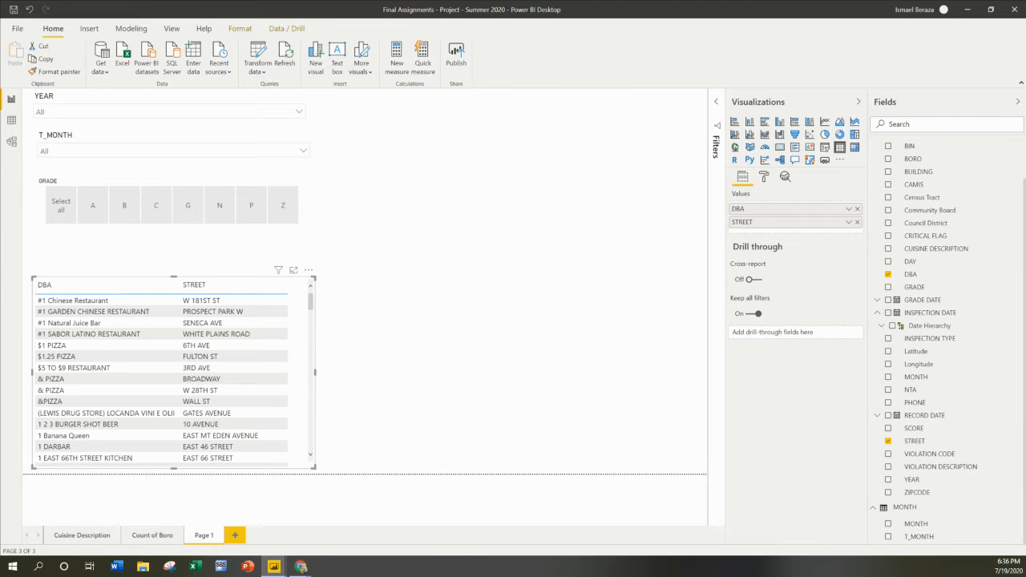
click(887, 287)
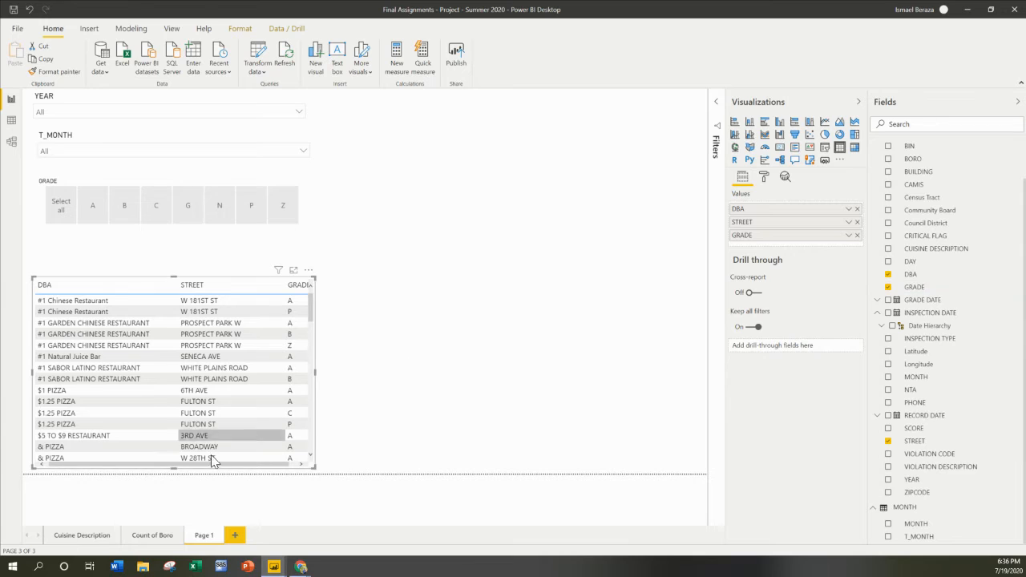
drag(224, 465, 259, 465)
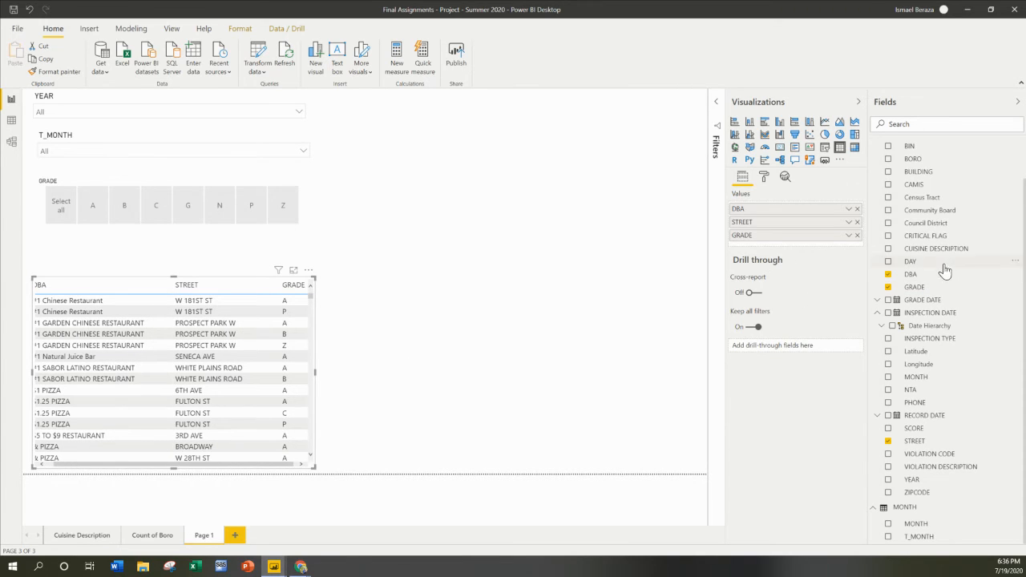
click(887, 159)
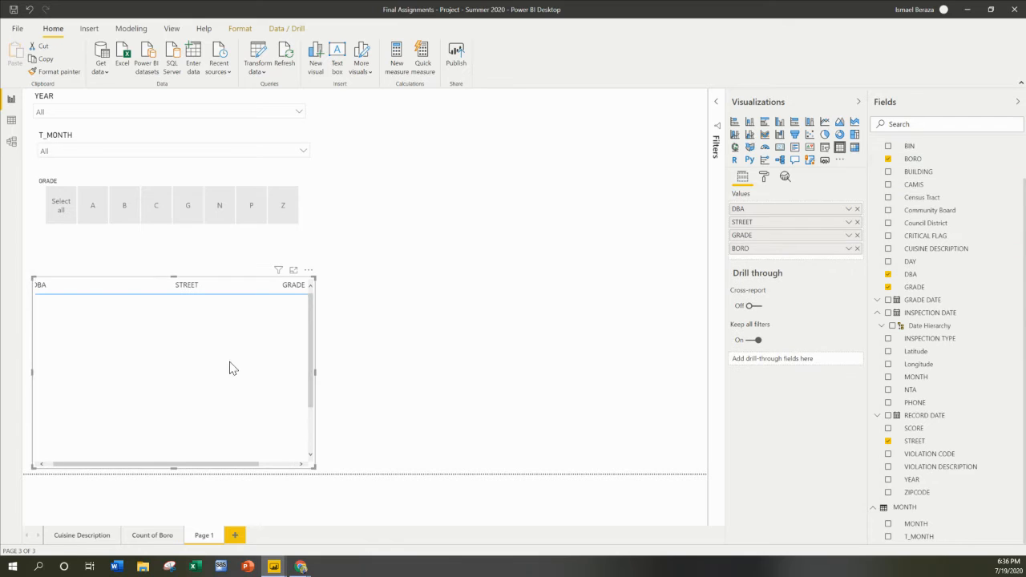
drag(217, 465, 178, 473)
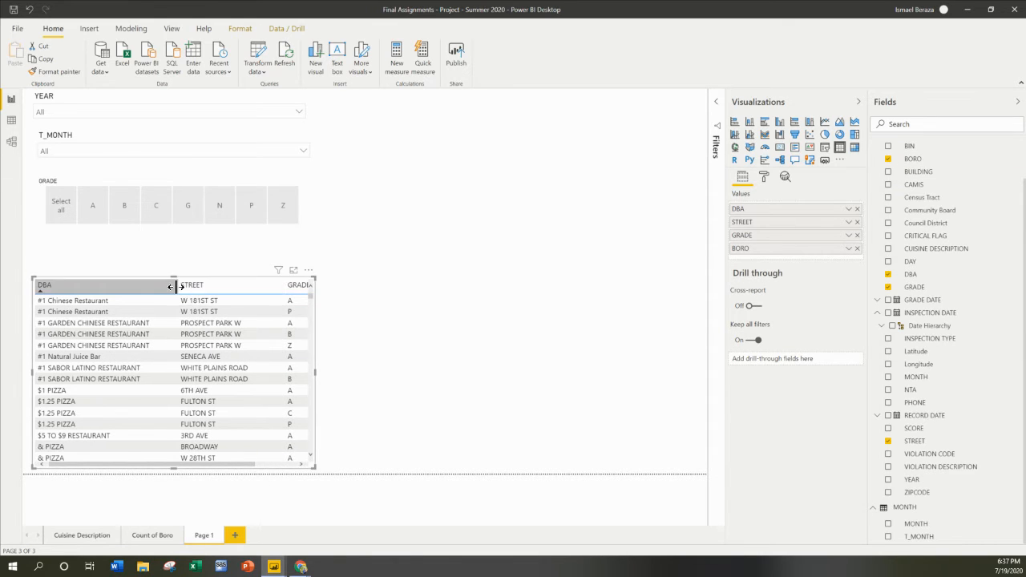
Narrow the table's DBA and STREET columns until all four columns fit inside the visual.
drag(176, 286, 151, 297)
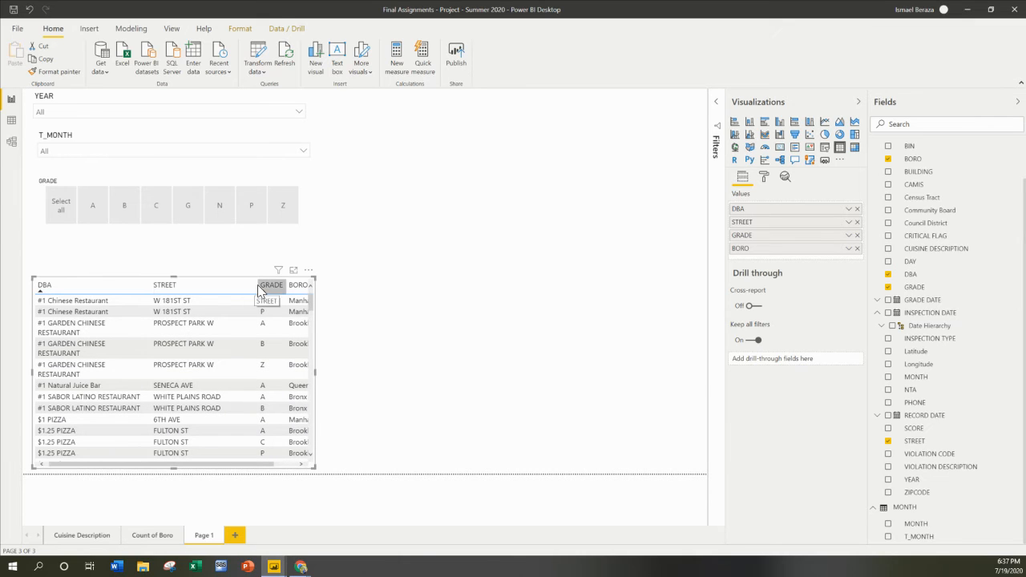
drag(258, 284, 229, 283)
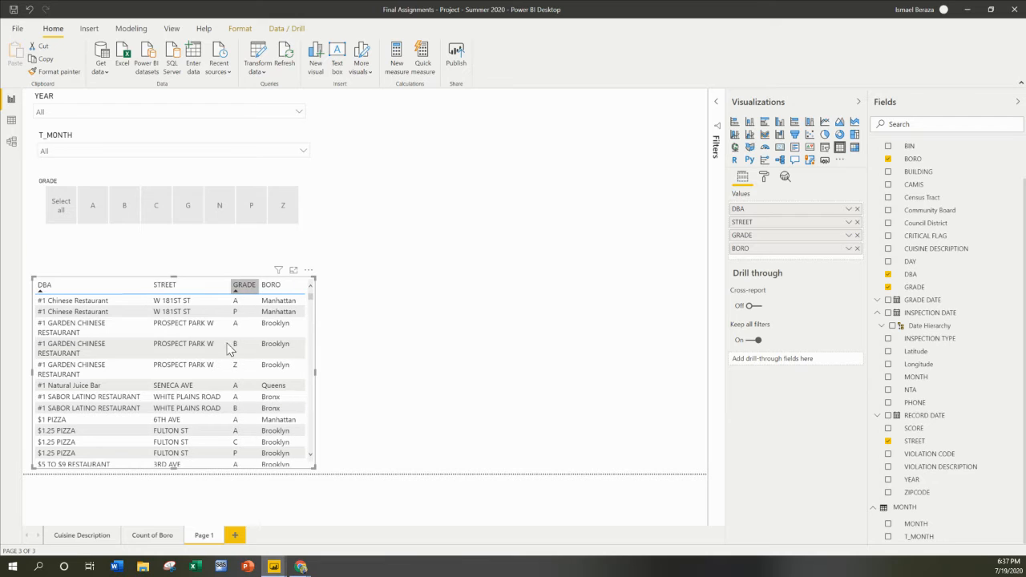
click(360, 344)
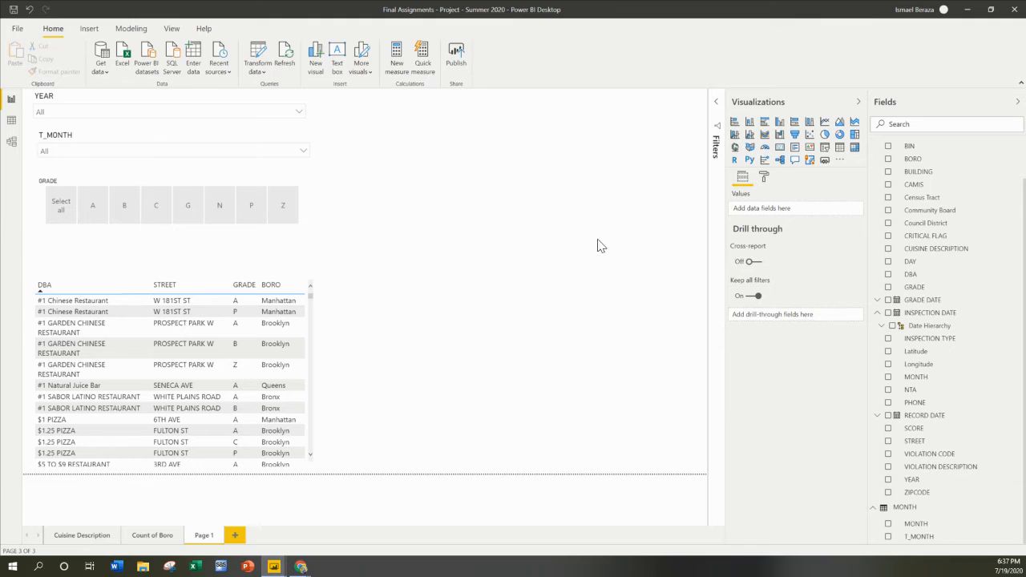
Add a scatter chart beside the slicers and enlarge it to fill the upper space out to the page edges.
click(809, 135)
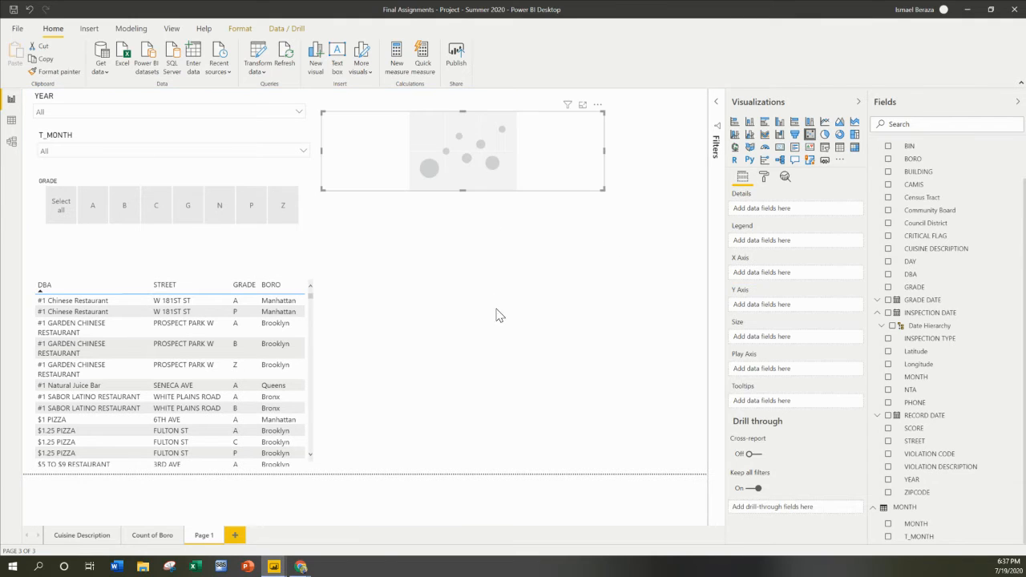
drag(463, 191, 489, 274)
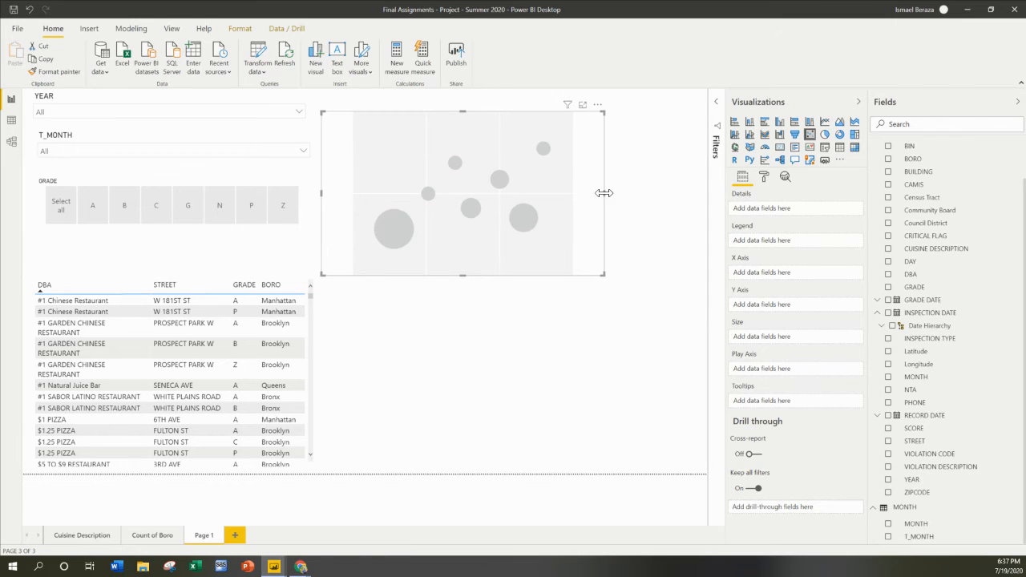
drag(603, 193, 707, 197)
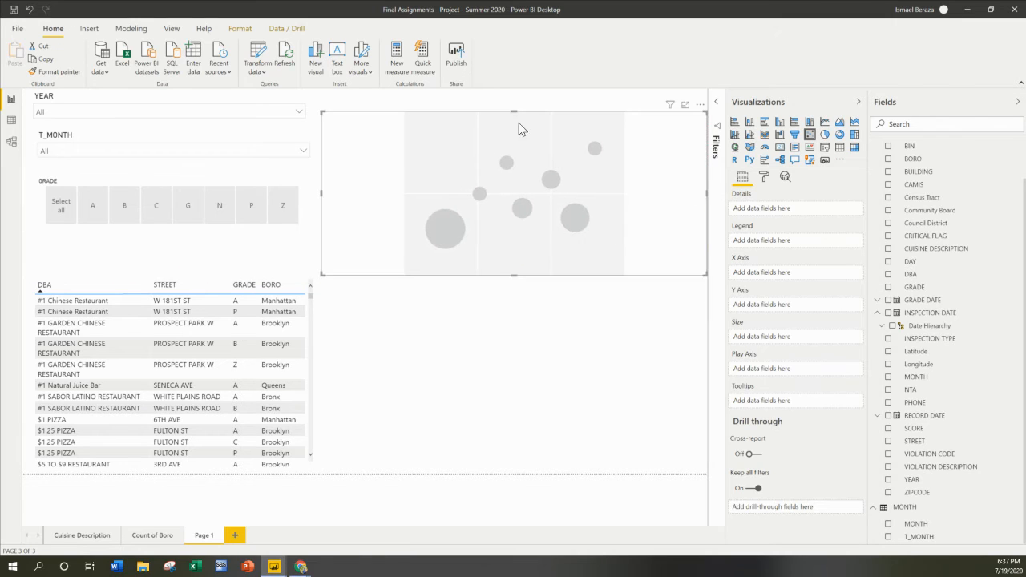
click(516, 111)
click(517, 120)
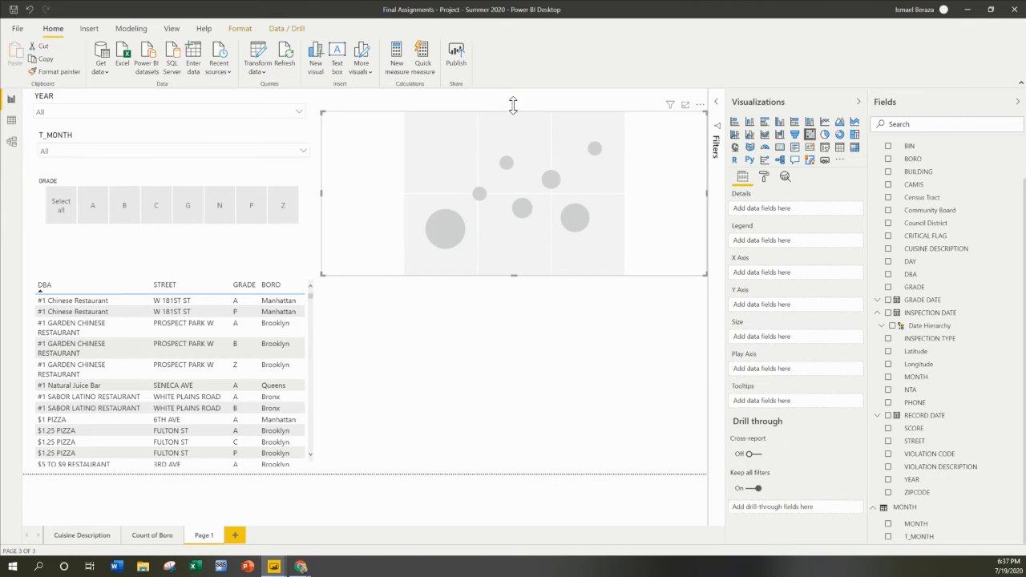
drag(512, 106, 514, 89)
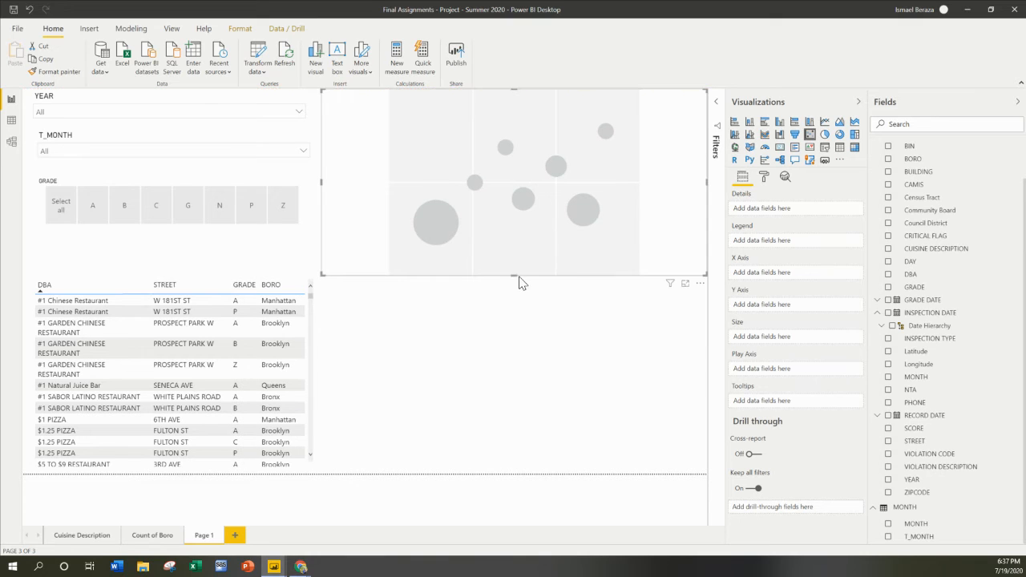
drag(514, 276, 518, 283)
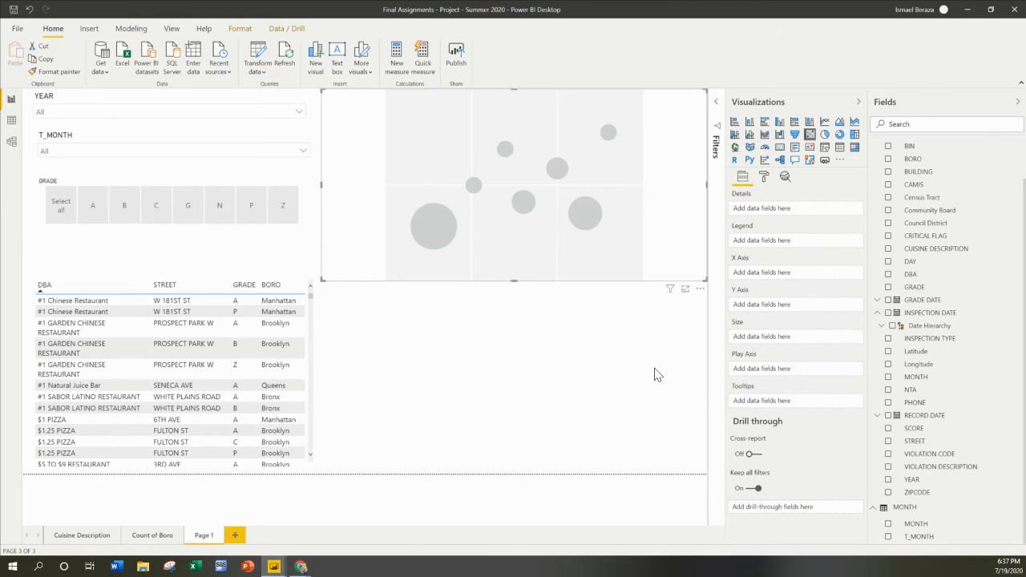
Assign BORO to the scatter chart's Details, GRADE to its Legend, and Count of GRADE to both its X Axis and Size.
drag(912, 164, 777, 212)
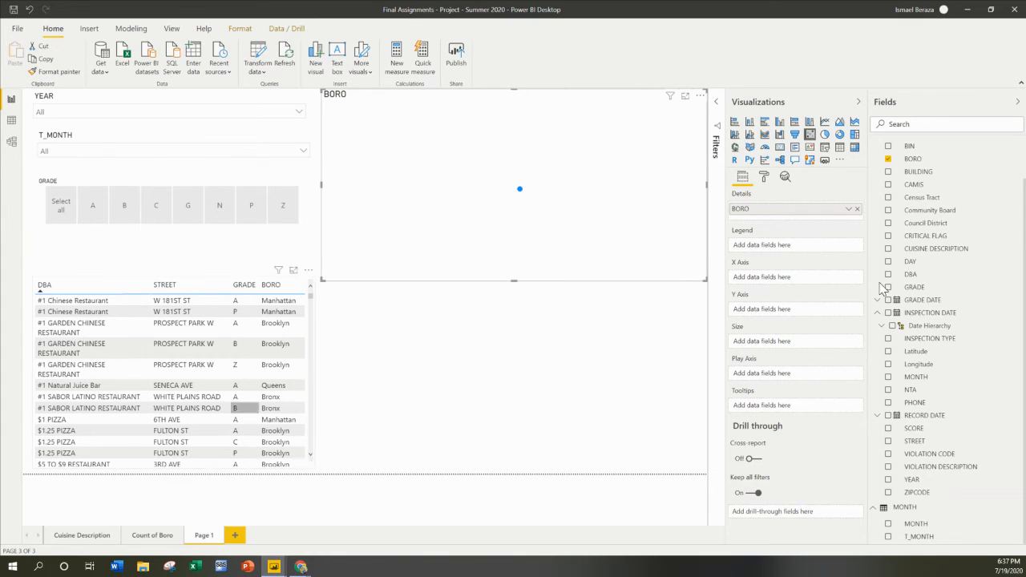
drag(945, 294, 779, 246)
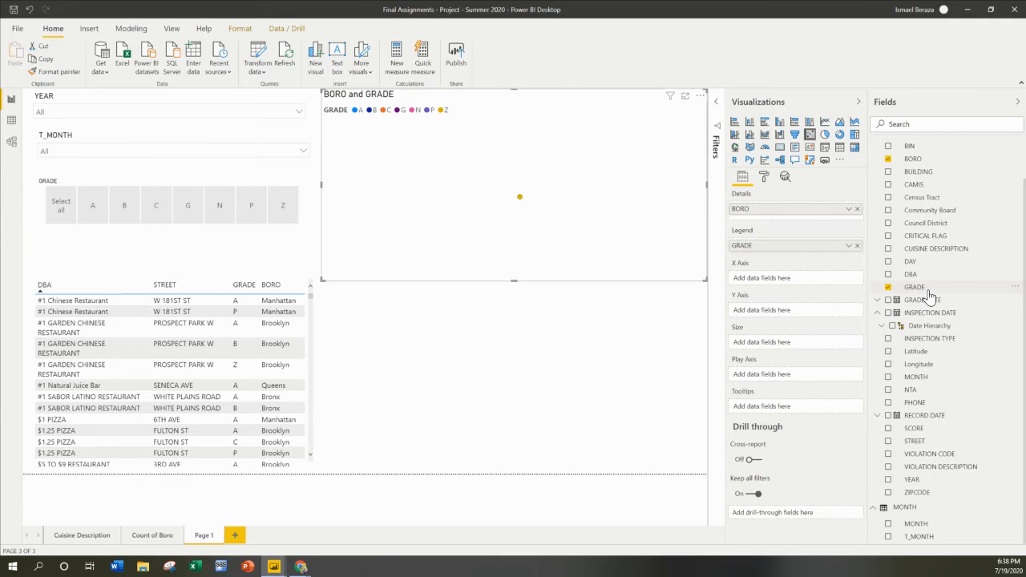
drag(929, 297, 753, 317)
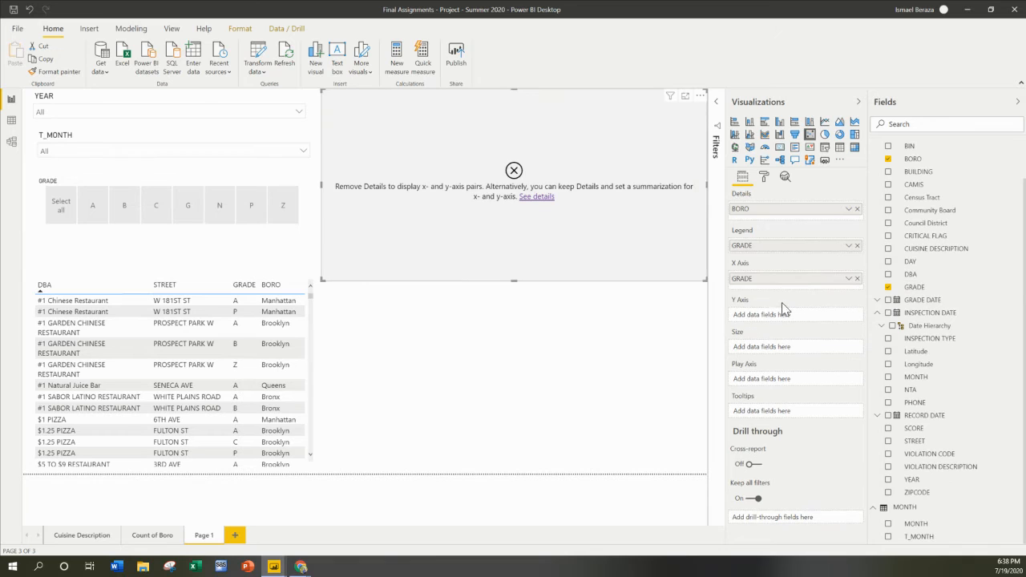
click(848, 280)
click(854, 381)
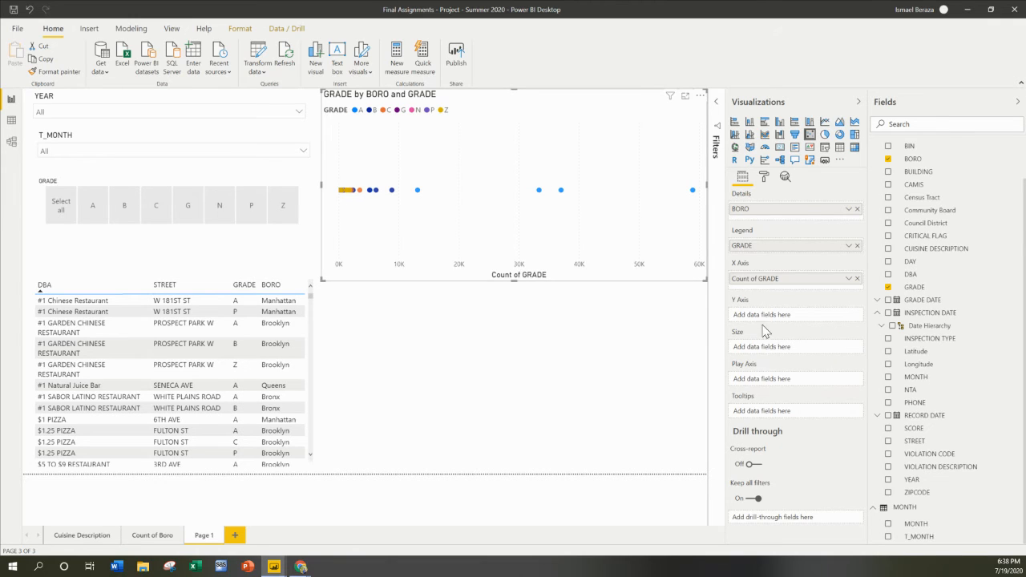
drag(930, 293, 784, 350)
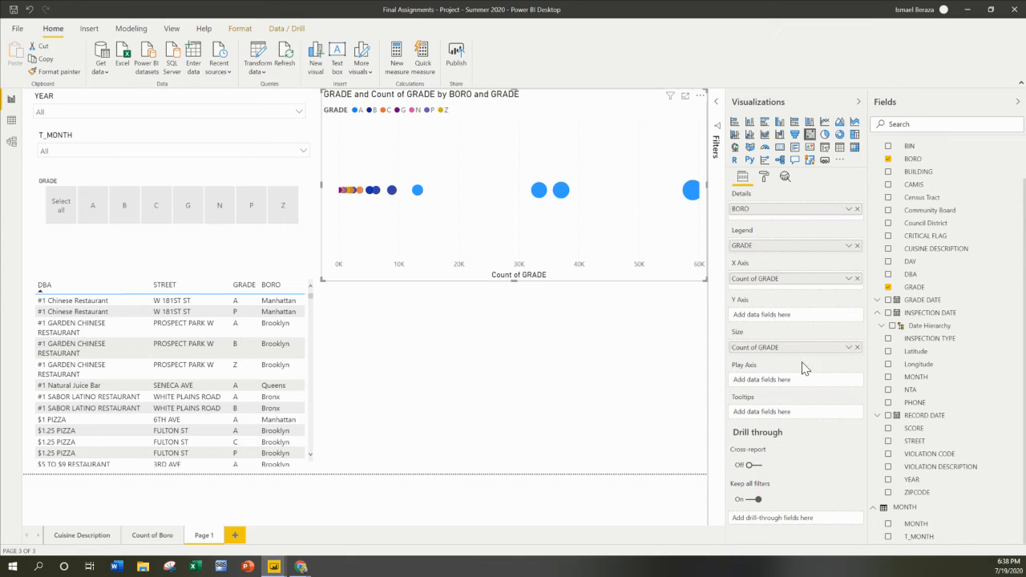
mouse_move(695, 199)
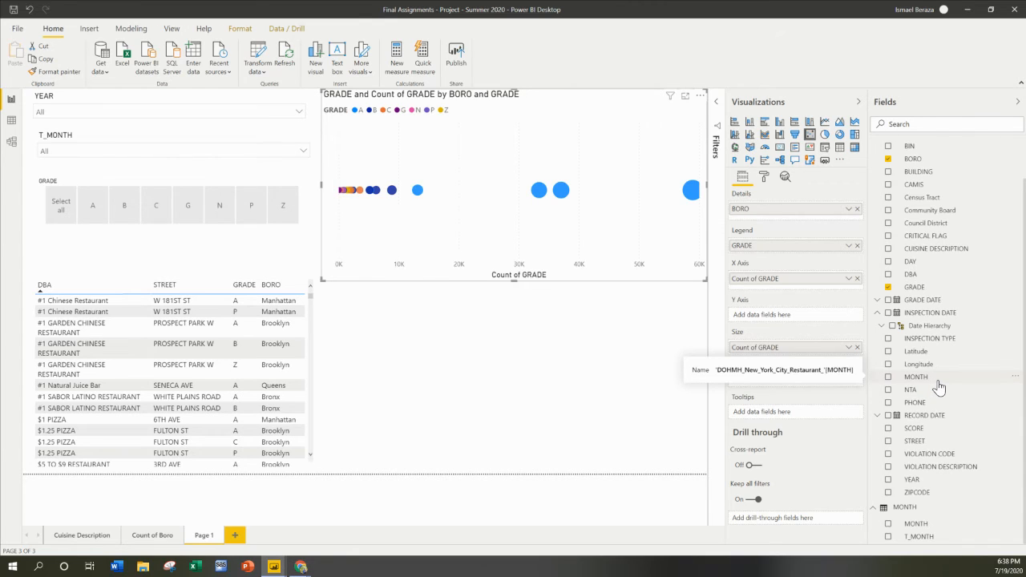
Assign MONTH to the scatter chart's Play Axis and play the animation.
drag(939, 388, 784, 391)
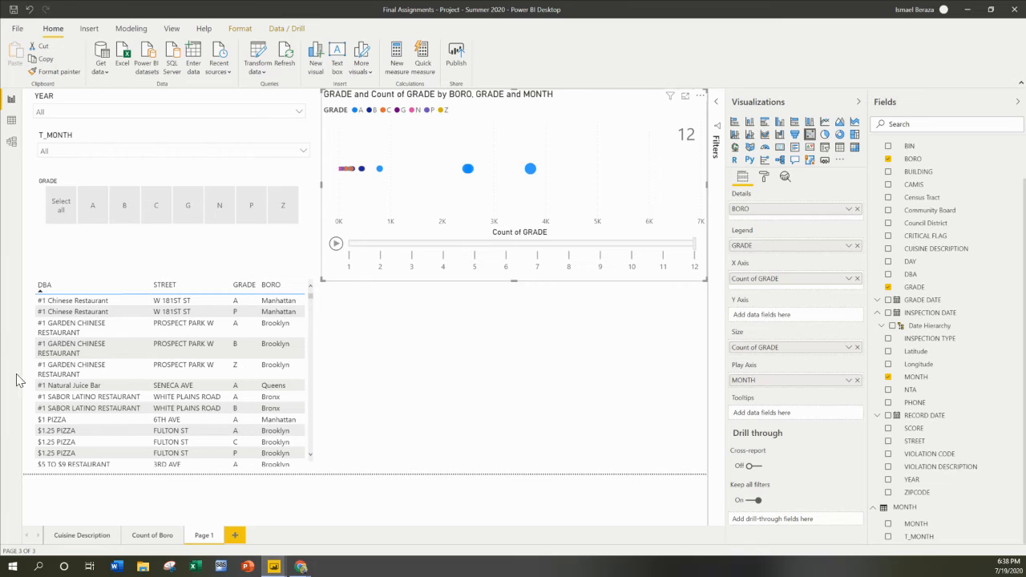
click(335, 243)
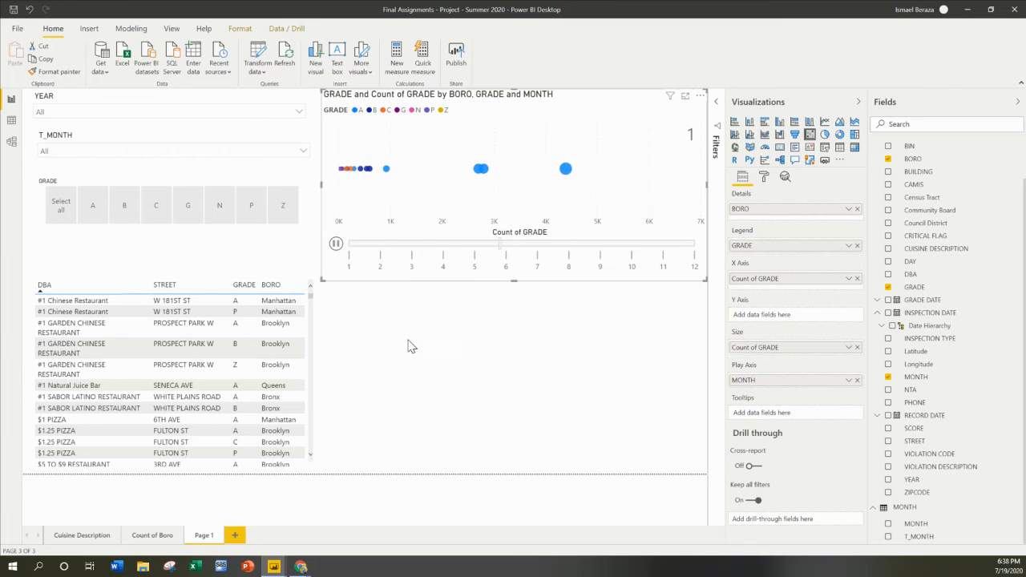
click(455, 359)
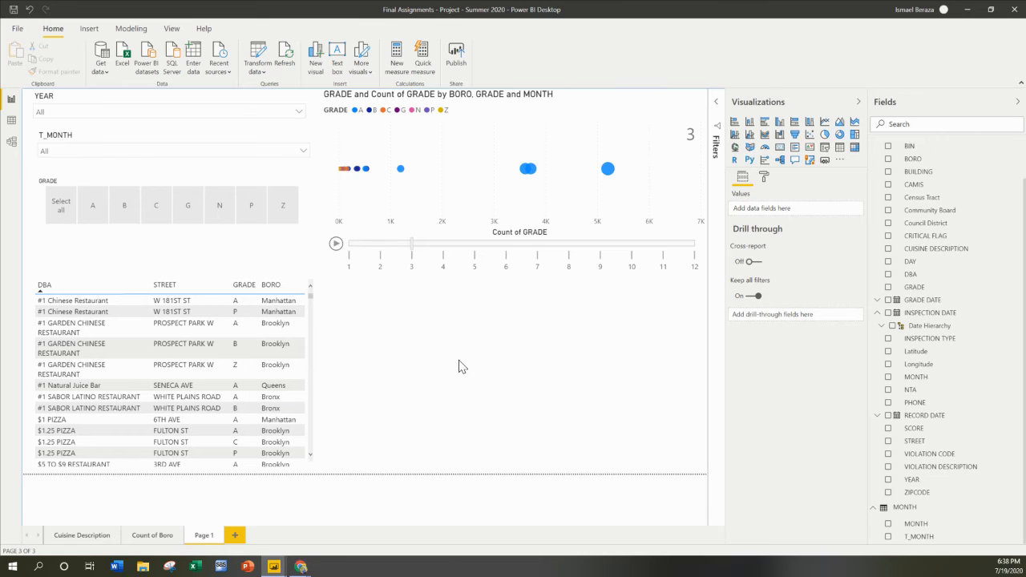
Add a BORO slicer filling the space below the scatter chart and set its orientation to Horizontal.
click(824, 147)
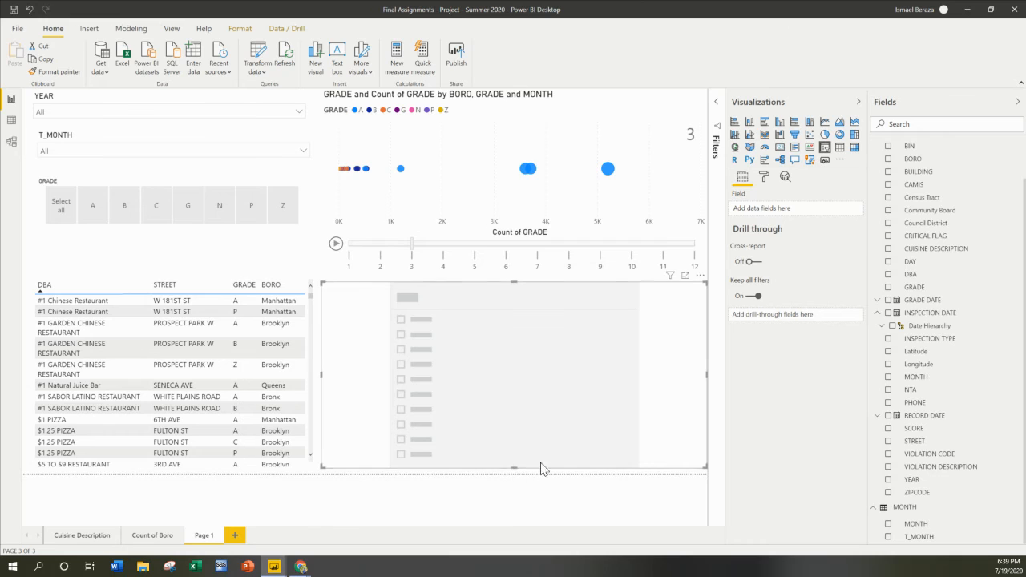
drag(925, 166, 797, 218)
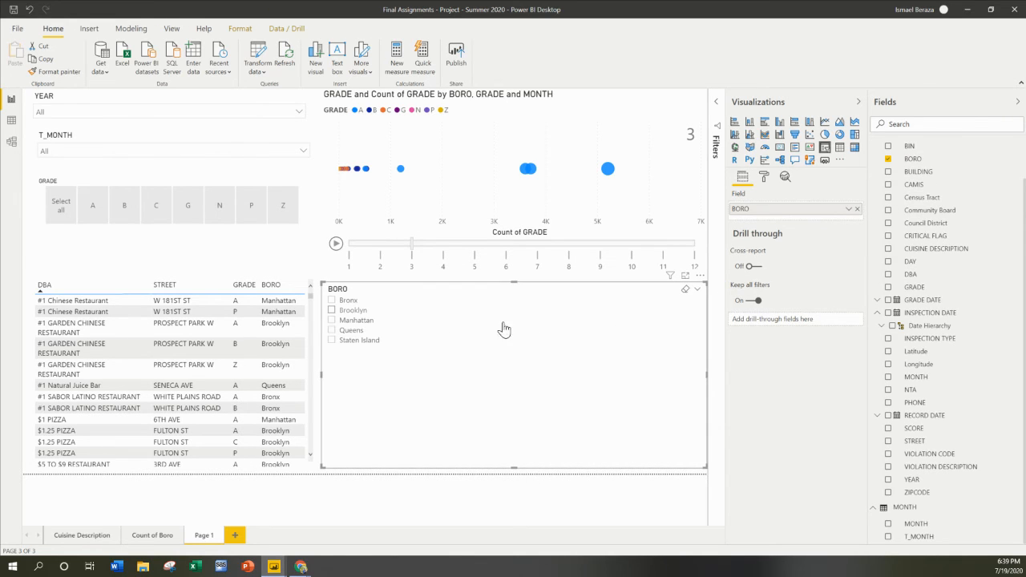
click(765, 174)
click(730, 218)
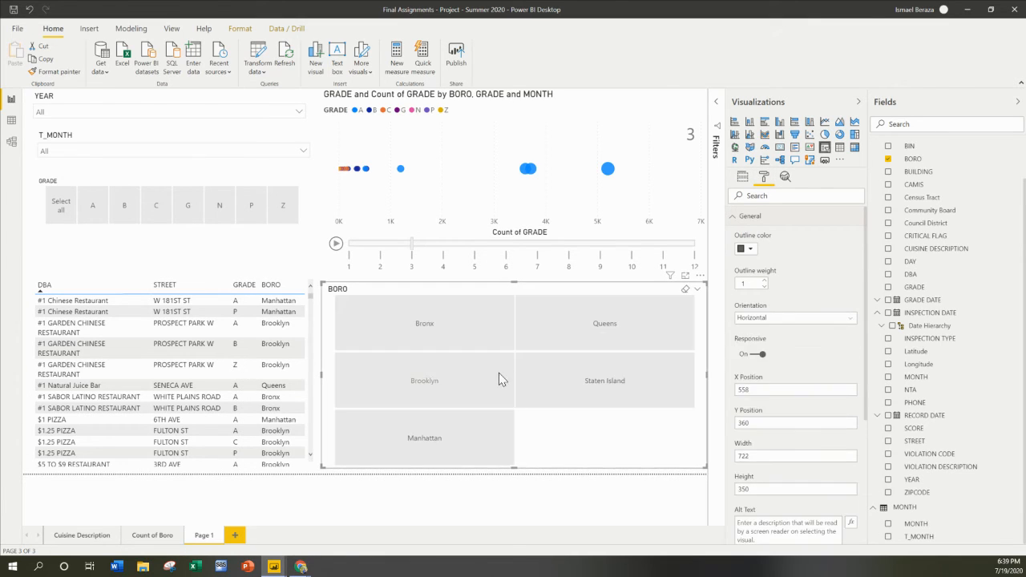
click(733, 217)
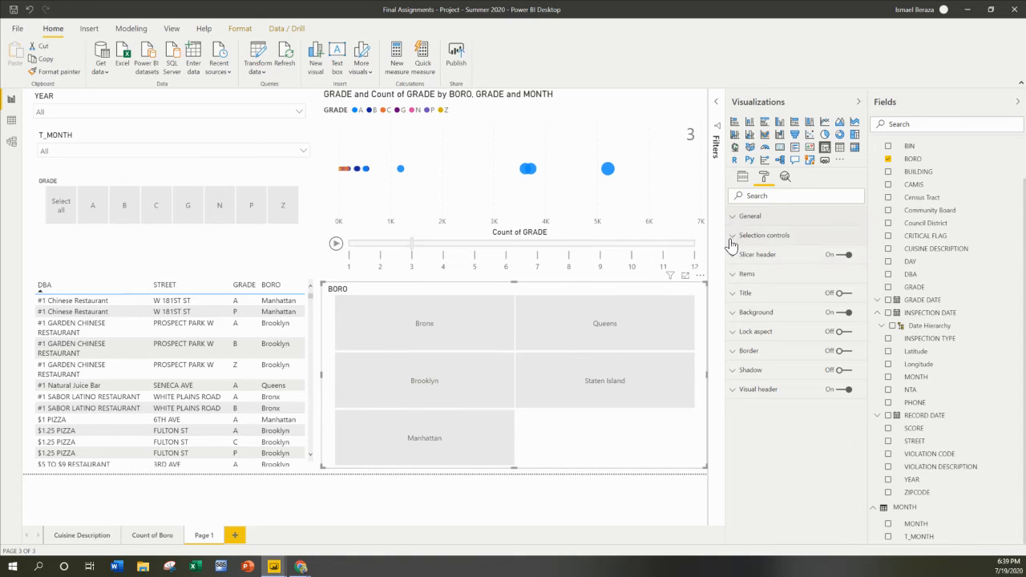
Enable the "Select all" option in the BORO slicer's selection controls.
click(734, 236)
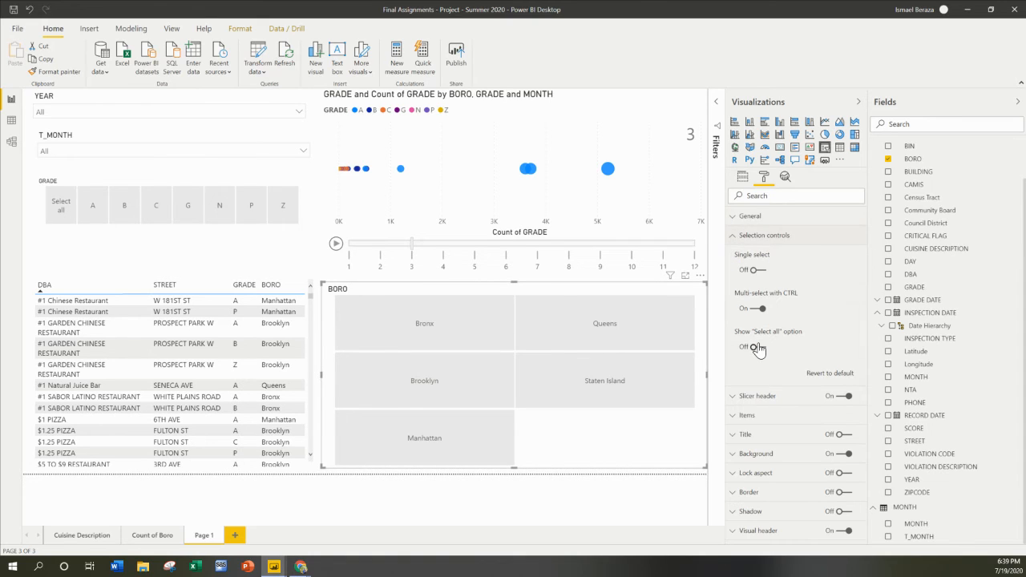
click(757, 346)
click(737, 235)
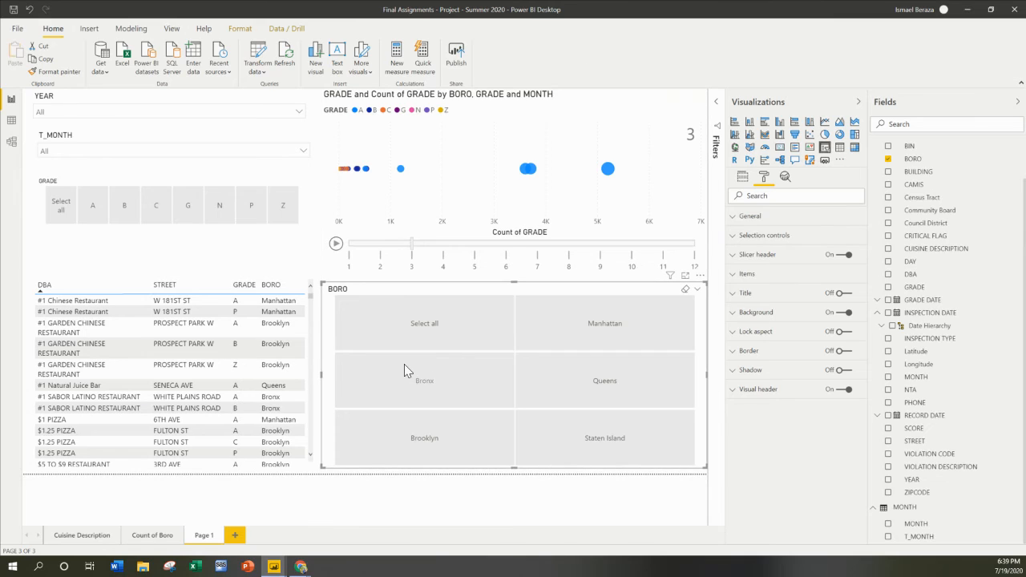
Test the BORO slicer by selecting all boroughs and excluding Manhattan and Bronx, and restore the selection of all boroughs.
click(423, 336)
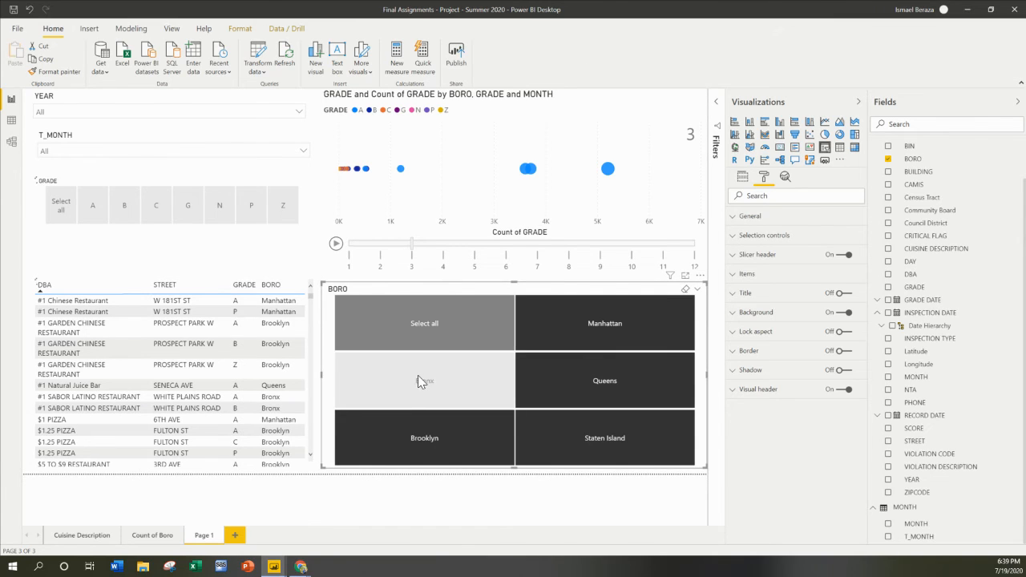
click(549, 337)
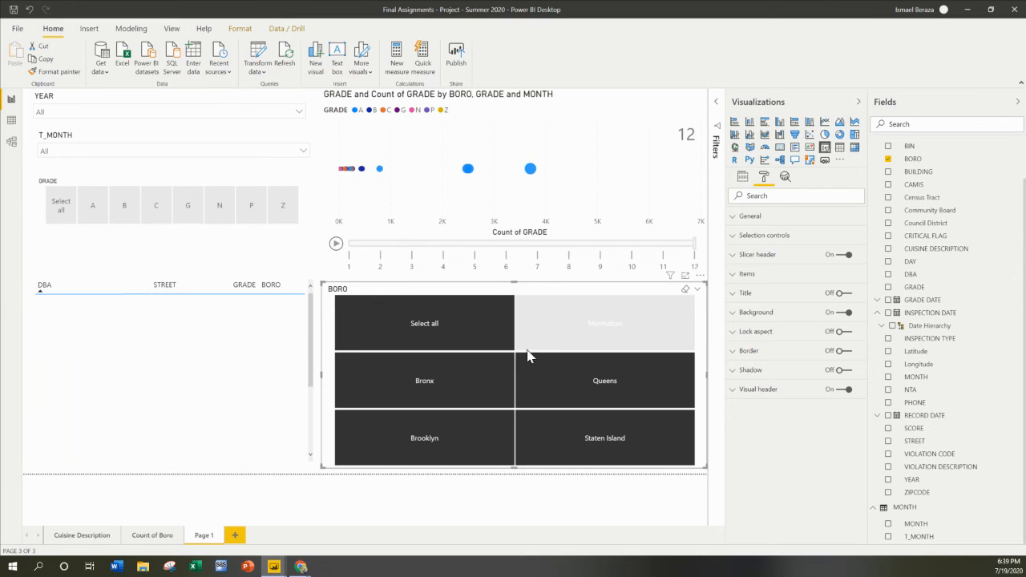
ctrl+click(438, 387)
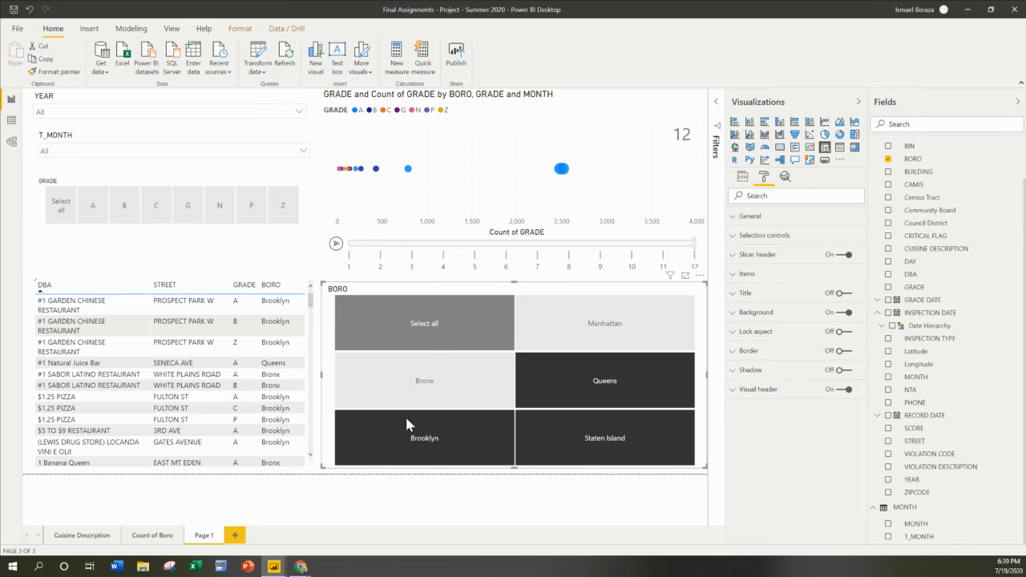
click(423, 334)
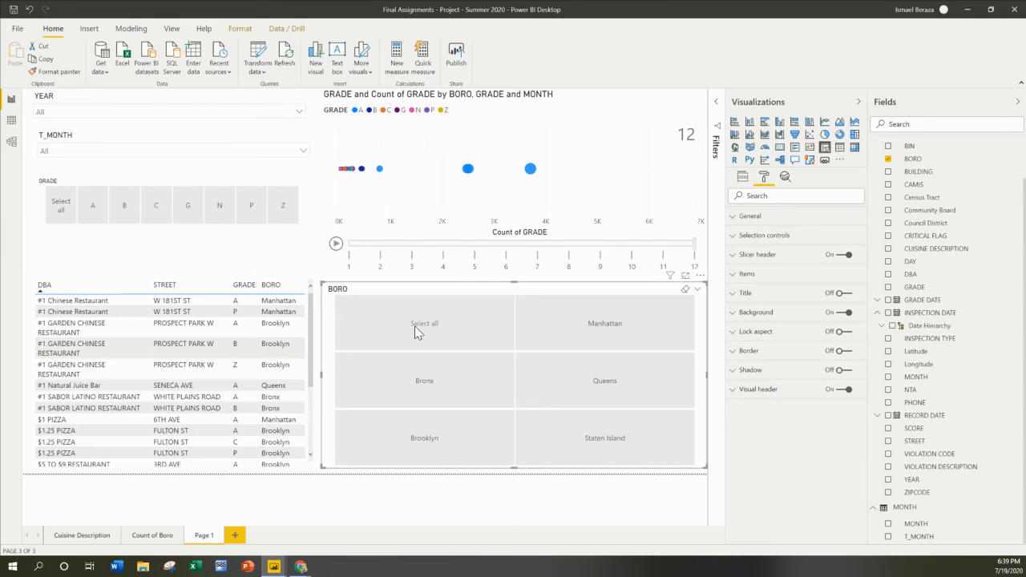
click(415, 333)
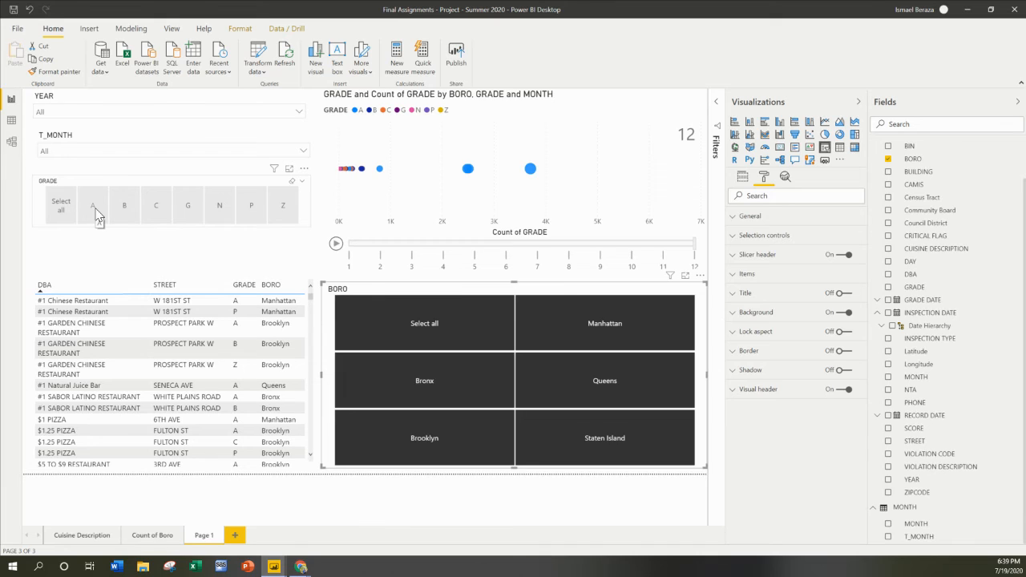
Play the chart's monthly animation, pausing at month 7 to trace the Manhattan grade A bubble, and replay it up to month 9.
click(335, 243)
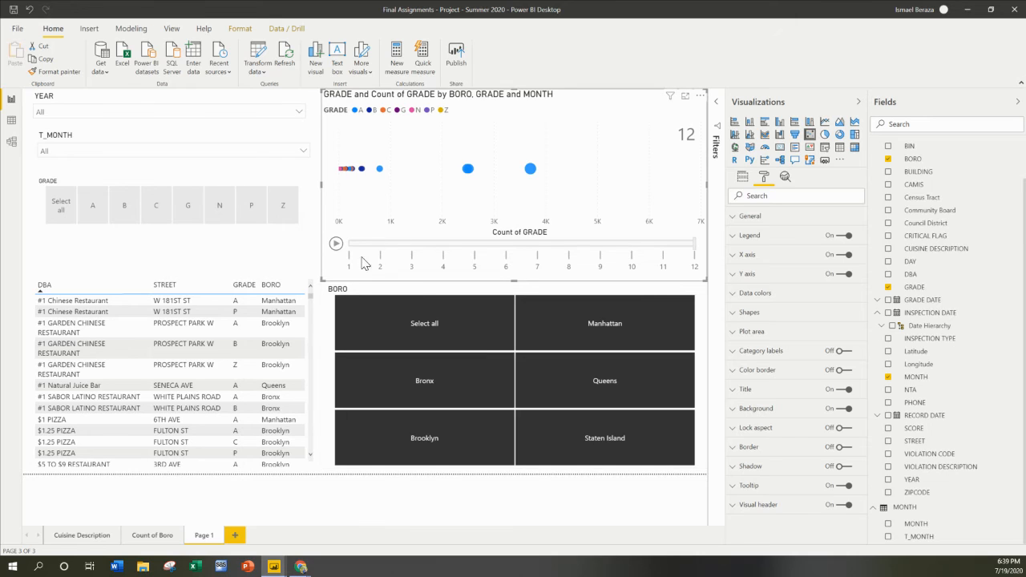
click(334, 245)
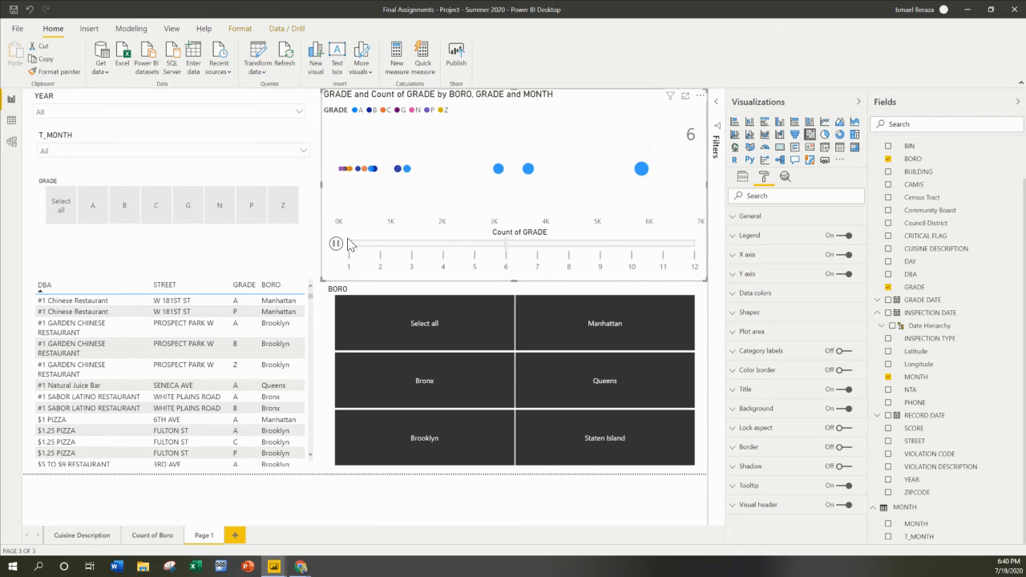
click(338, 245)
click(604, 170)
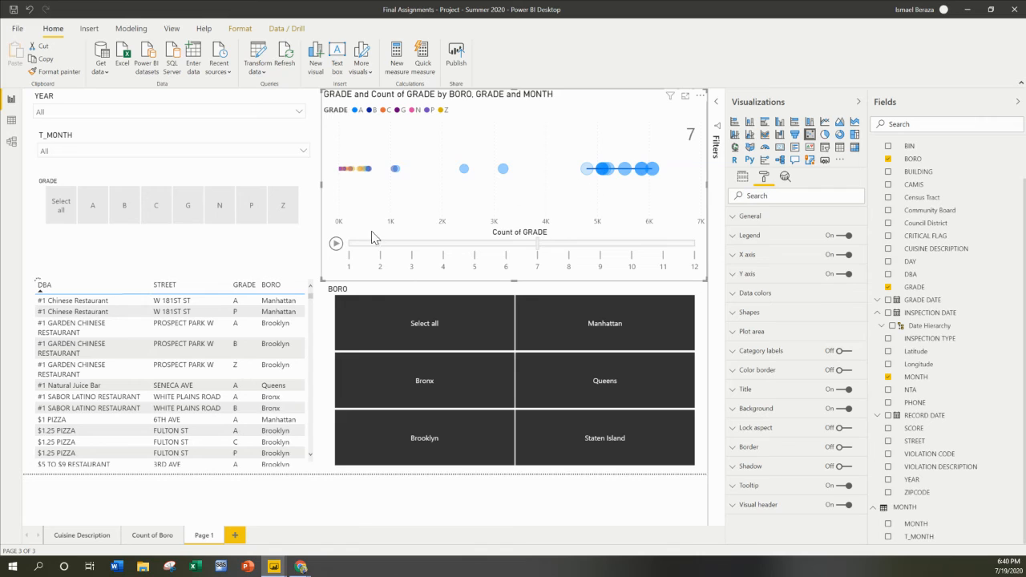
click(335, 245)
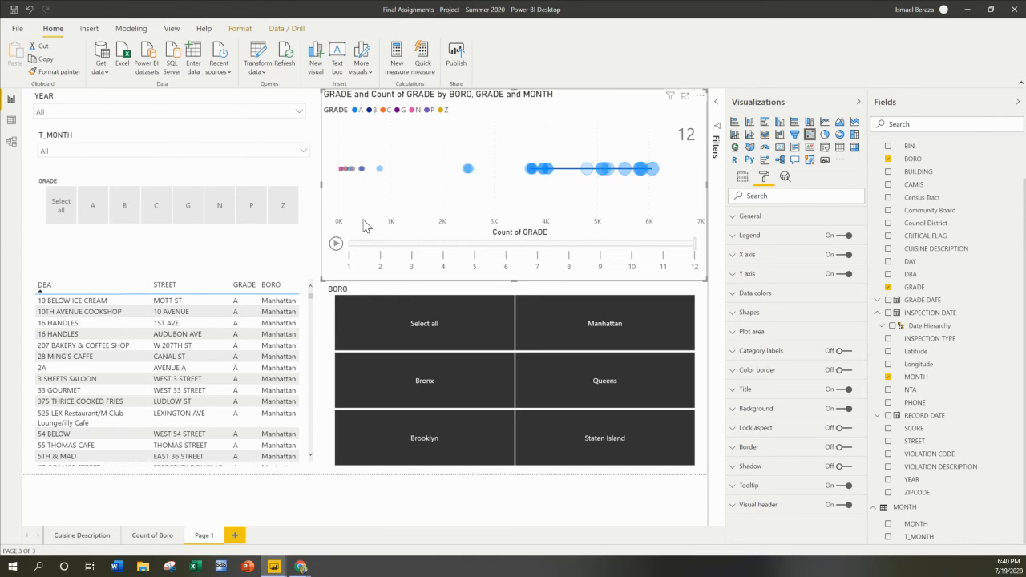
click(335, 245)
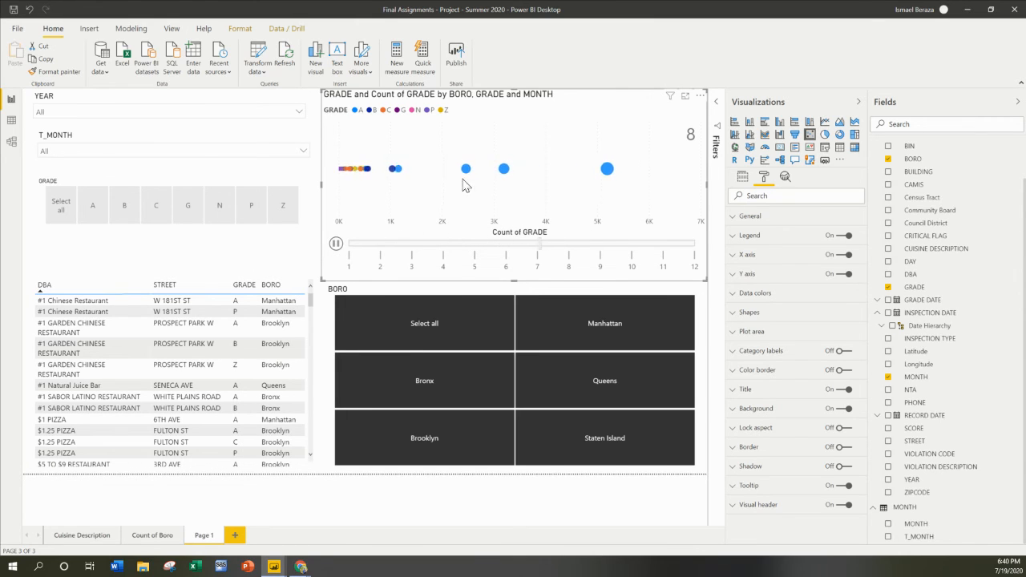
click(337, 245)
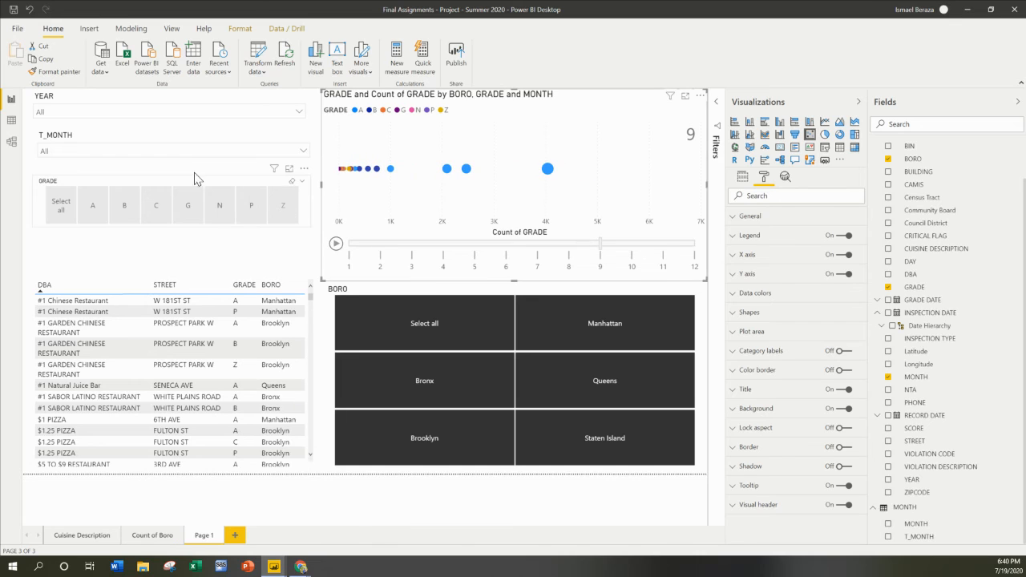
Filter the T_MONTH slicer to JANUARY and play the scatter chart's animation for that month.
click(75, 151)
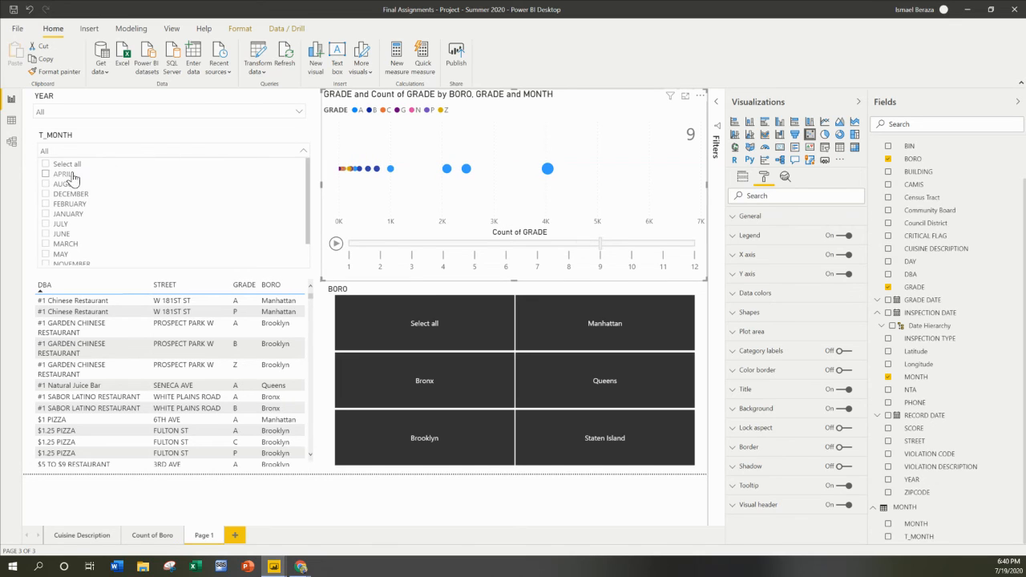
click(67, 214)
click(272, 153)
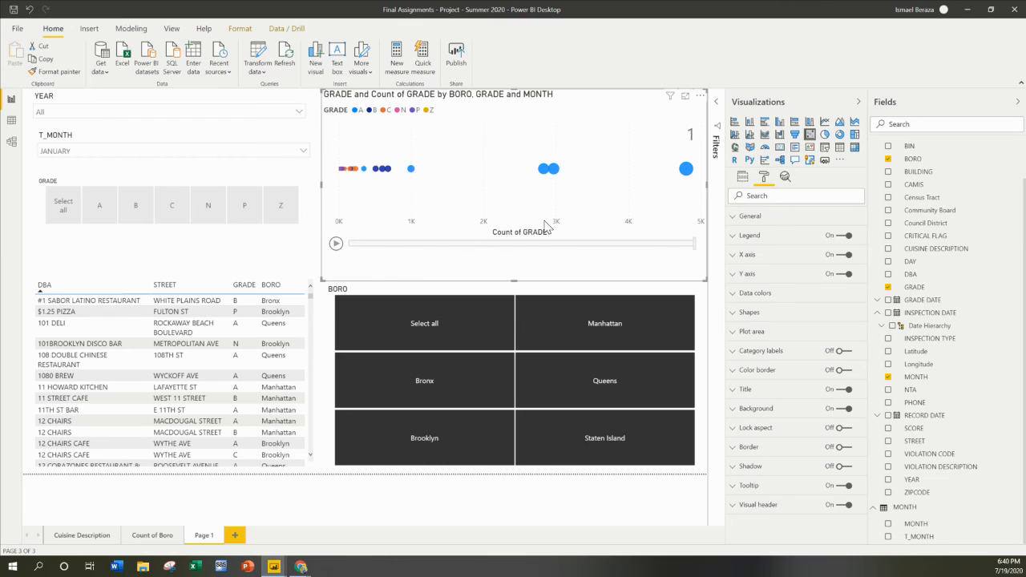
click(335, 243)
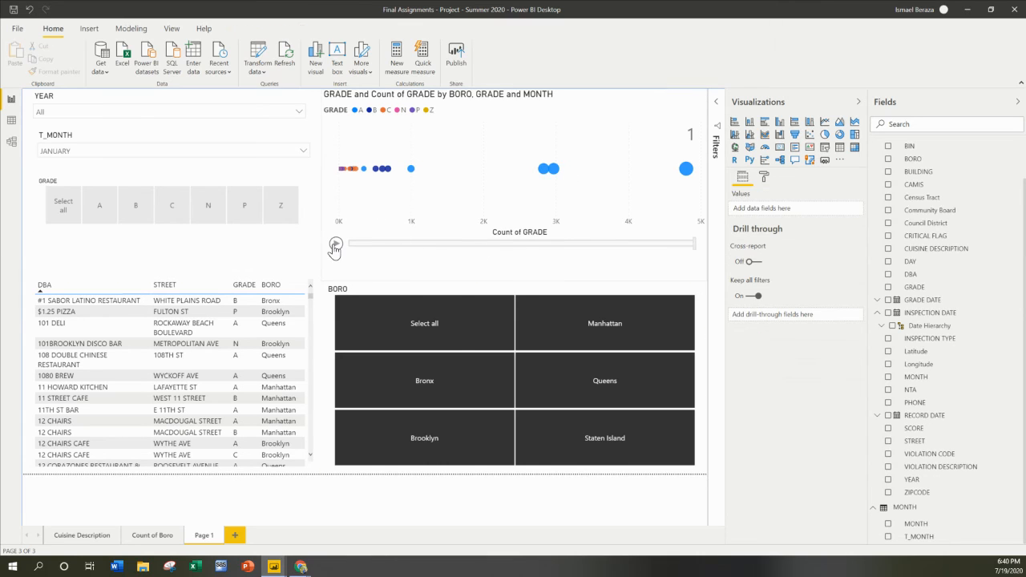
click(337, 245)
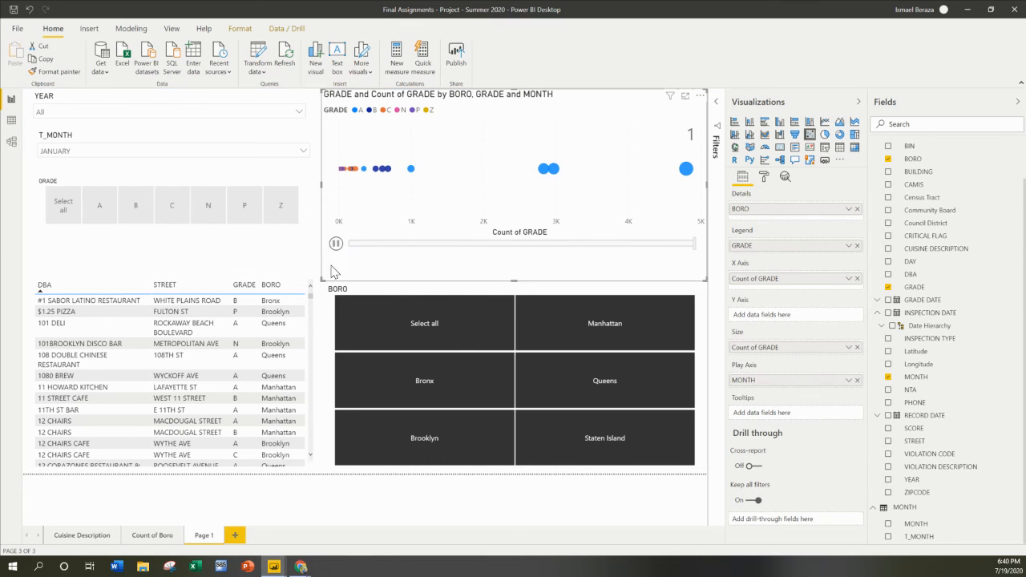
click(191, 113)
click(186, 112)
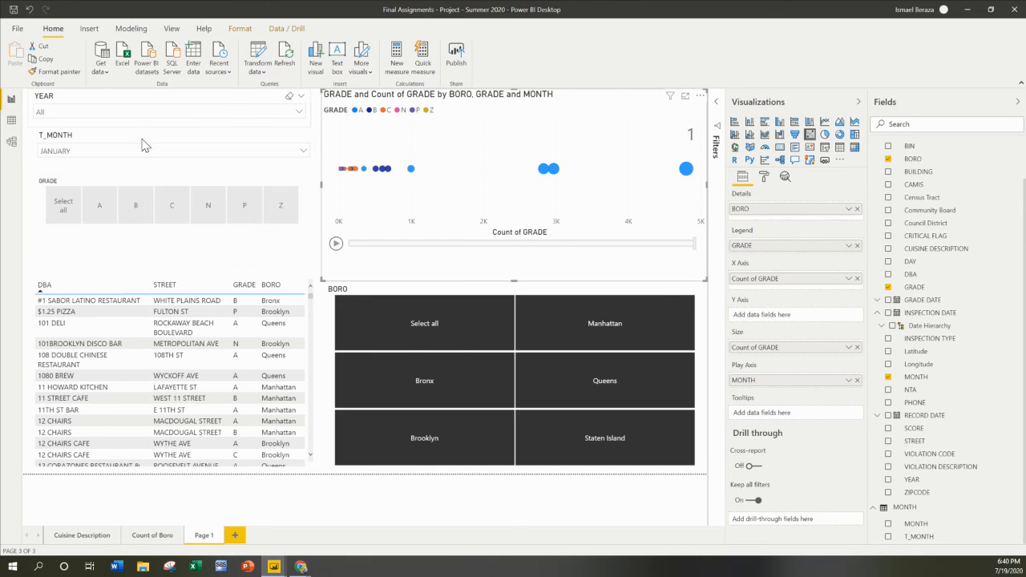
Select APRIL, JANUARY, MAY and SEPTEMBER in the T_MONTH slicer and play the scatter chart's animation across those months.
click(150, 153)
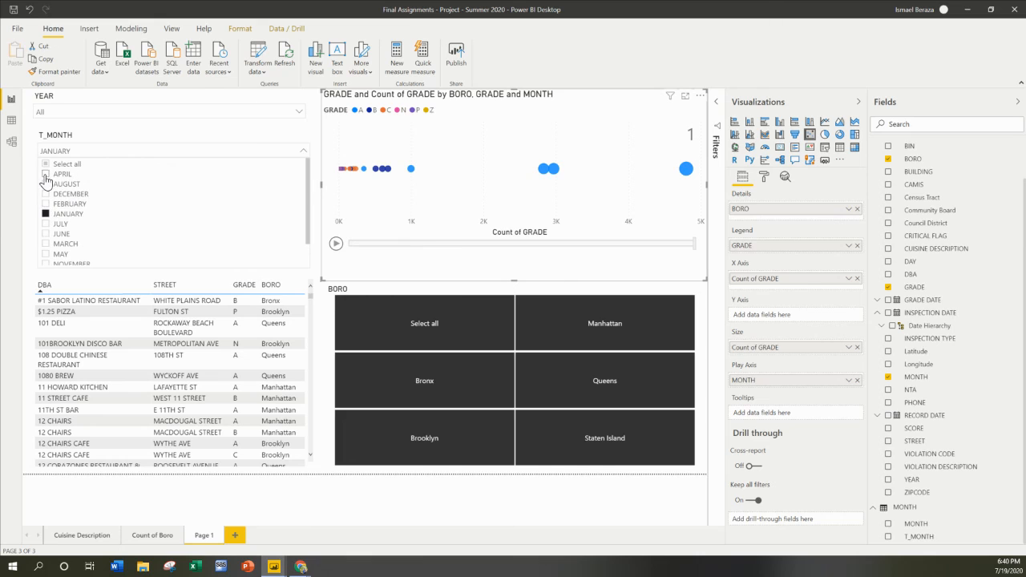
click(46, 175)
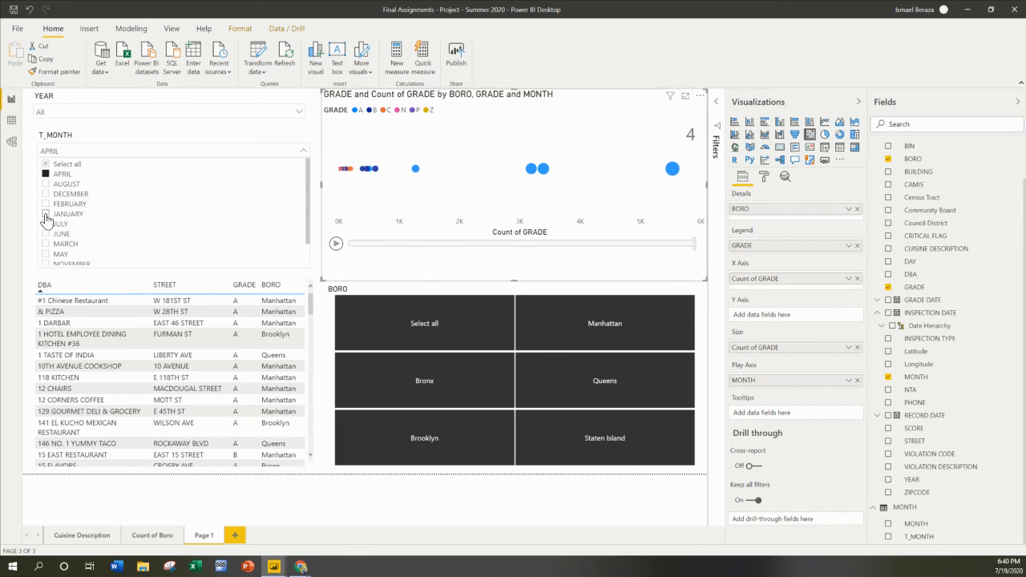
ctrl+click(46, 214)
ctrl+click(49, 256)
scroll(50, 251, down, 1)
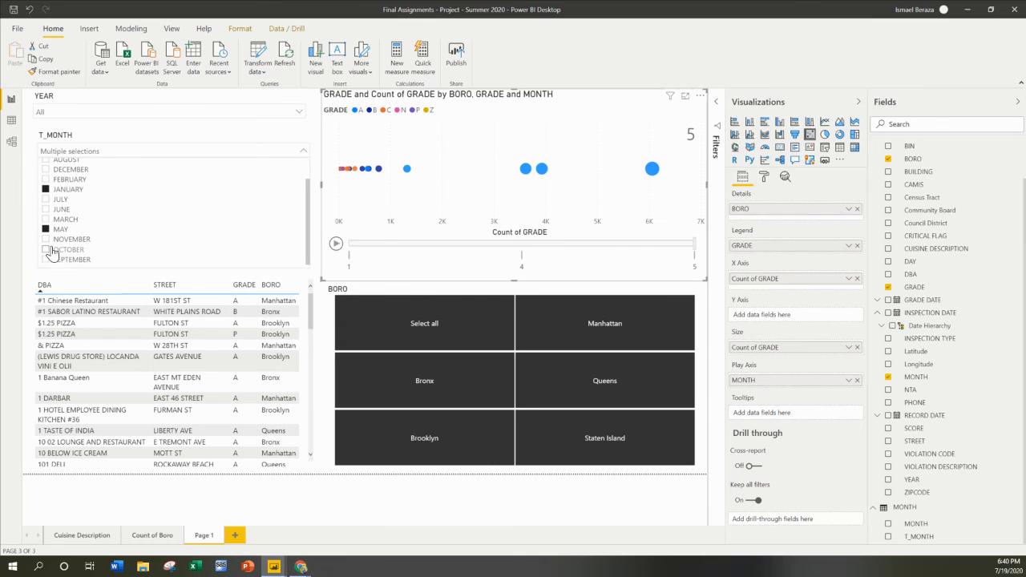
ctrl+click(46, 259)
click(334, 244)
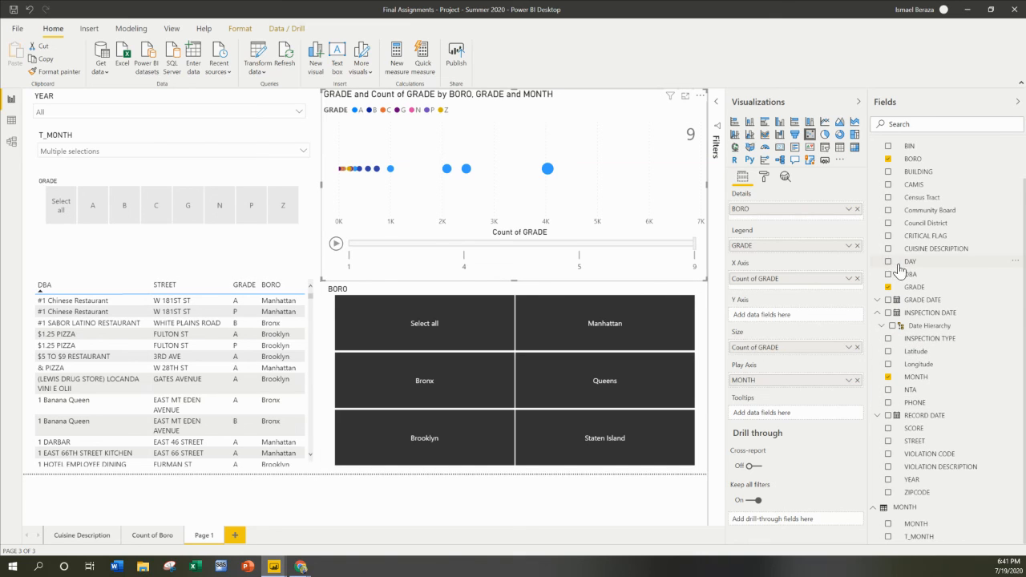
Replace MONTH with DAY on the scatter chart's Play Axis and filter the GRADE slicer to A.
drag(898, 264, 778, 378)
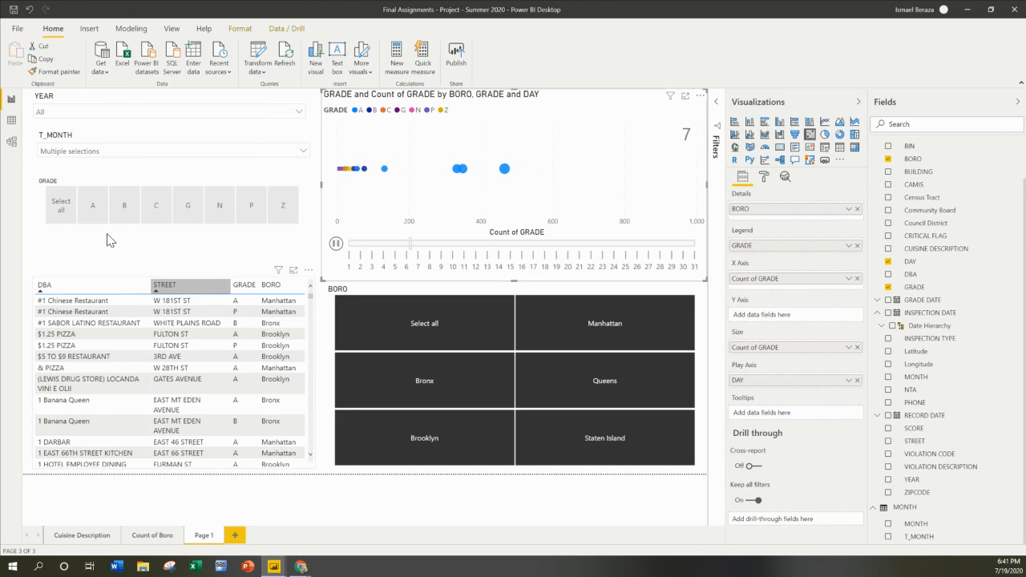
click(101, 210)
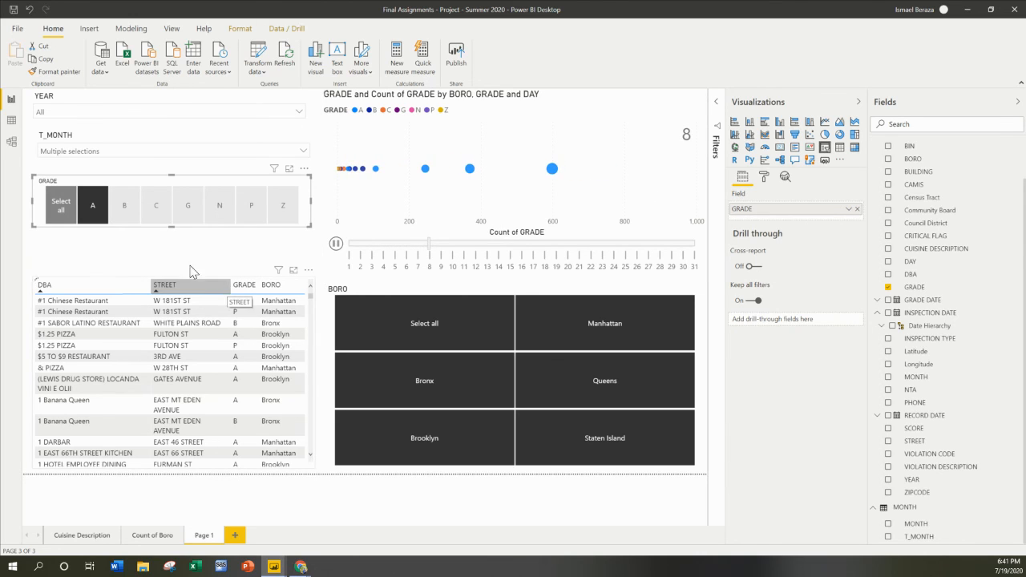
Play the daily animation, pausing at day 19, and select the Brooklyn bubble to examine its restaurants in the table.
click(335, 244)
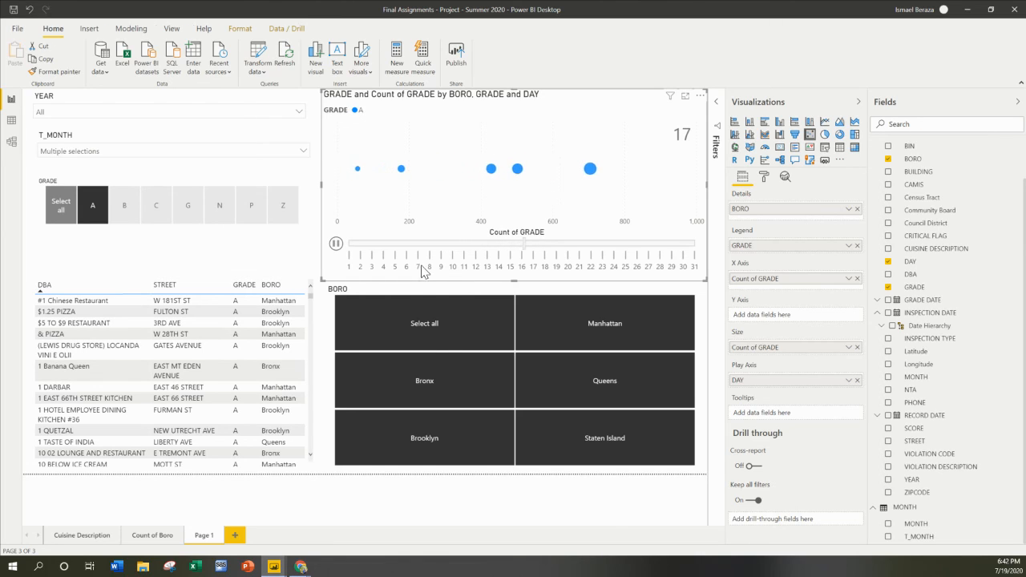
click(335, 245)
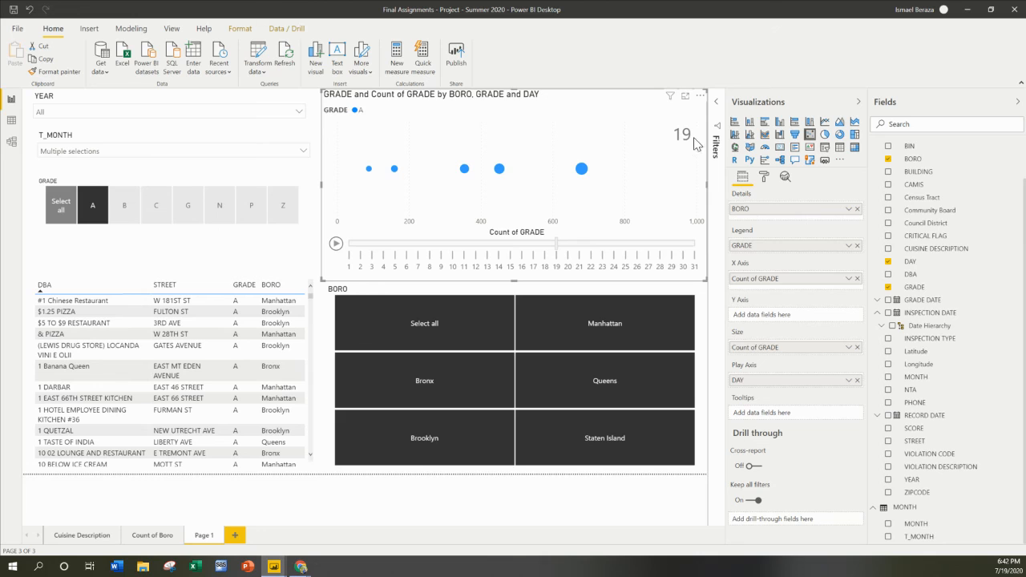
click(499, 170)
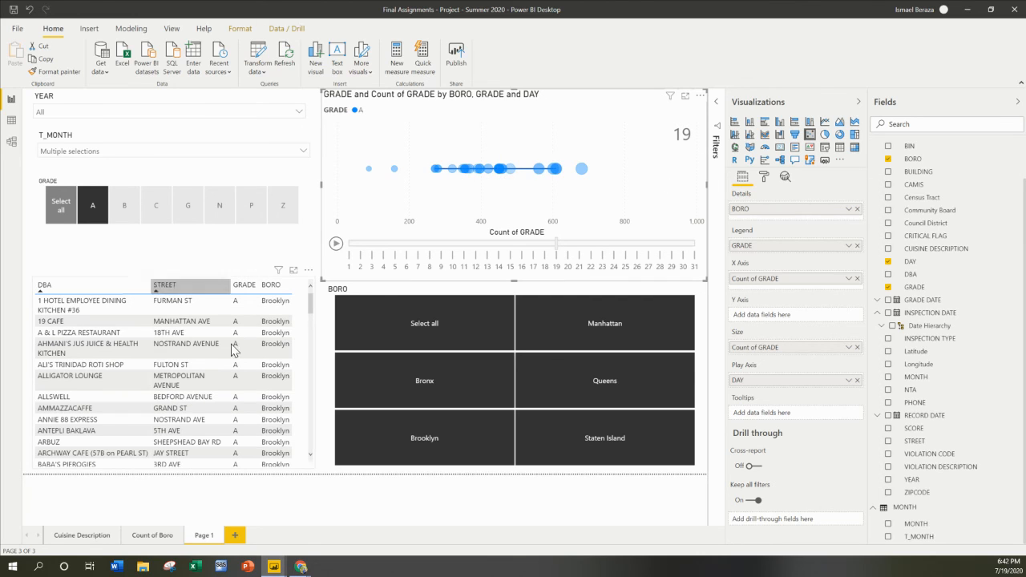
scroll(232, 344, down, 9)
scroll(233, 347, up, 8)
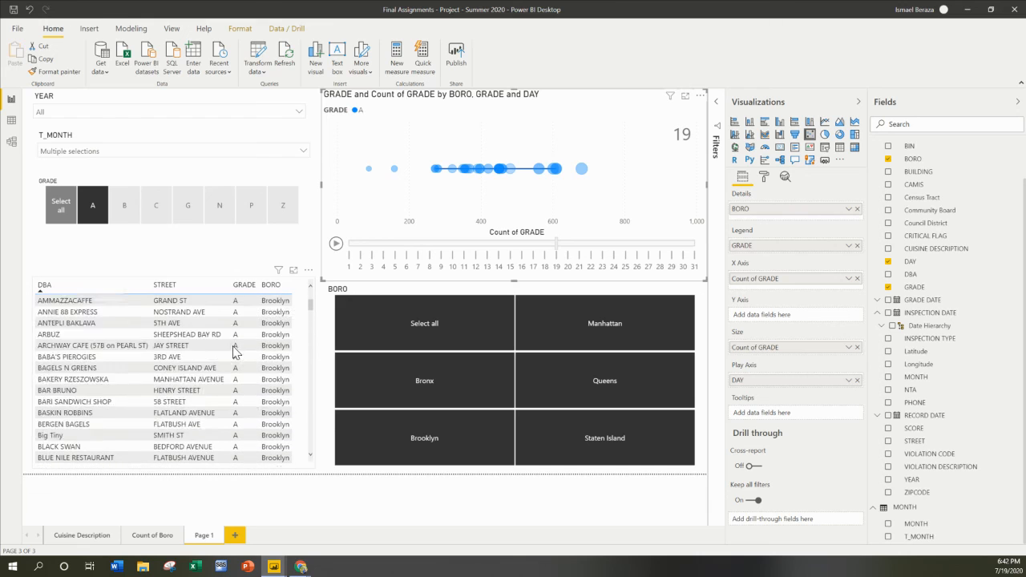
Review the start of the restaurant table and check the current selections in the YEAR and T_MONTH slicers.
scroll(234, 351, up, 2)
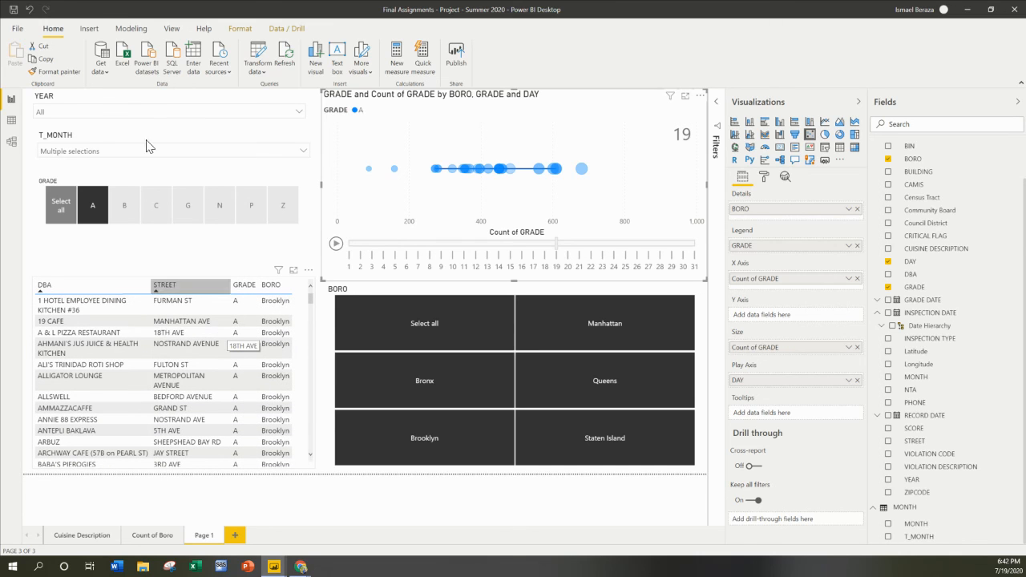
click(122, 113)
click(107, 118)
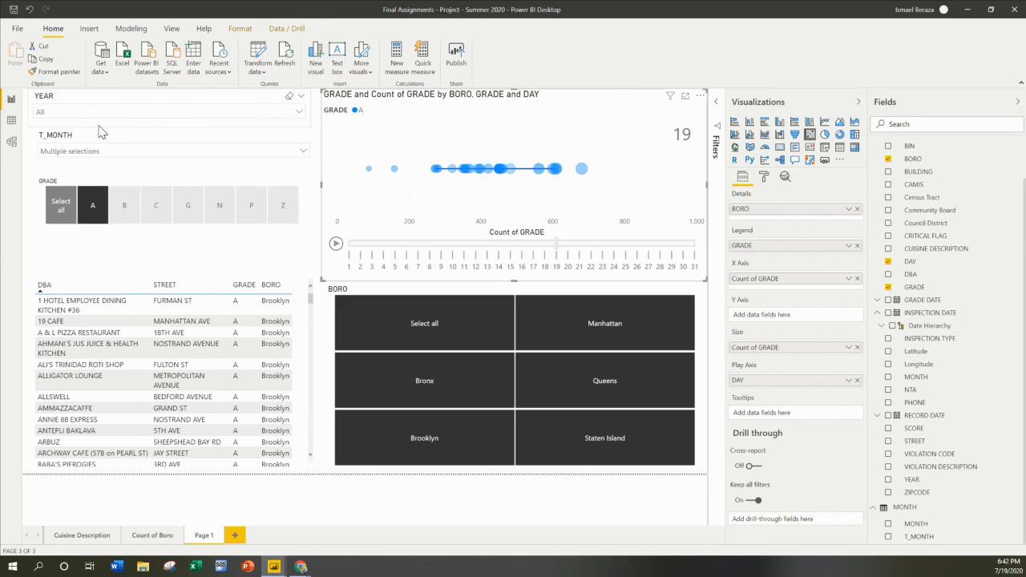
click(96, 151)
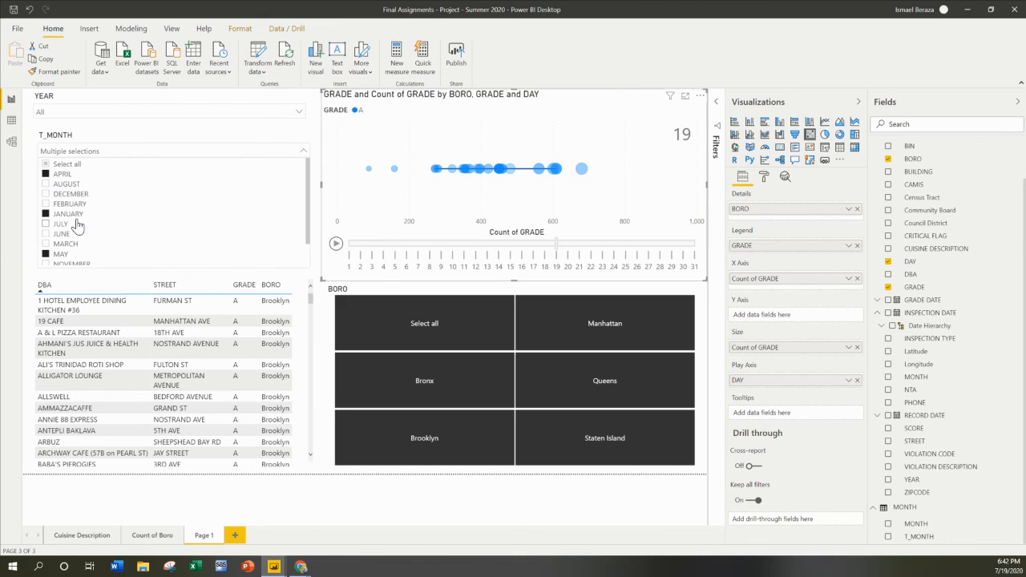
scroll(79, 263, down, 1)
click(81, 264)
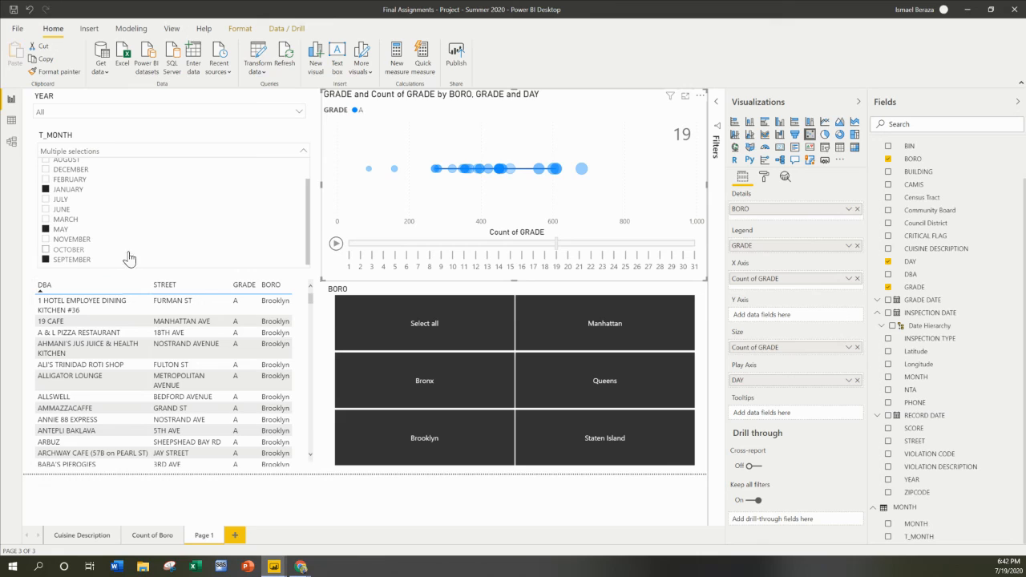
click(549, 62)
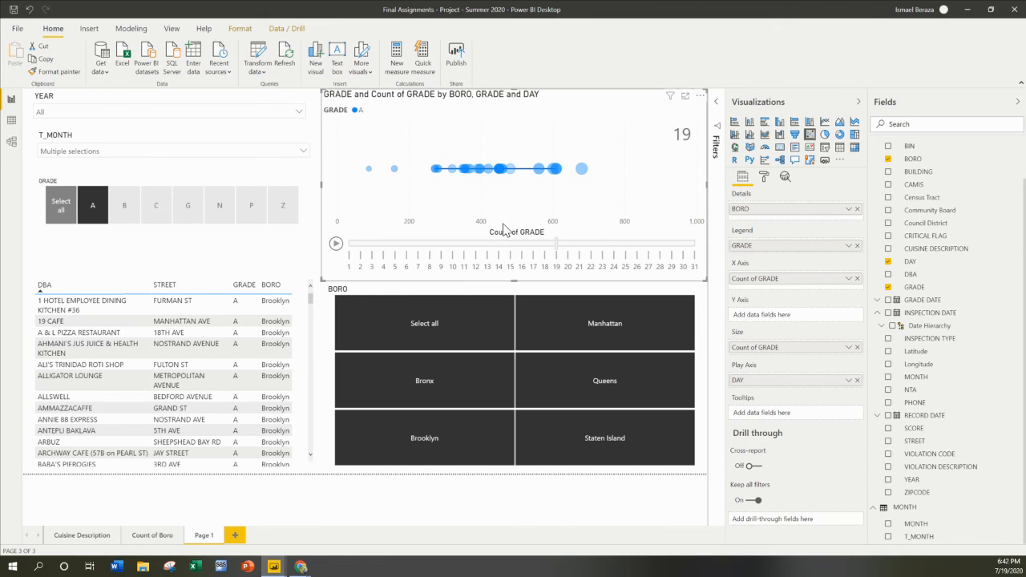
Rename the report page Page 1 as Scatterplot.
right_click(212, 544)
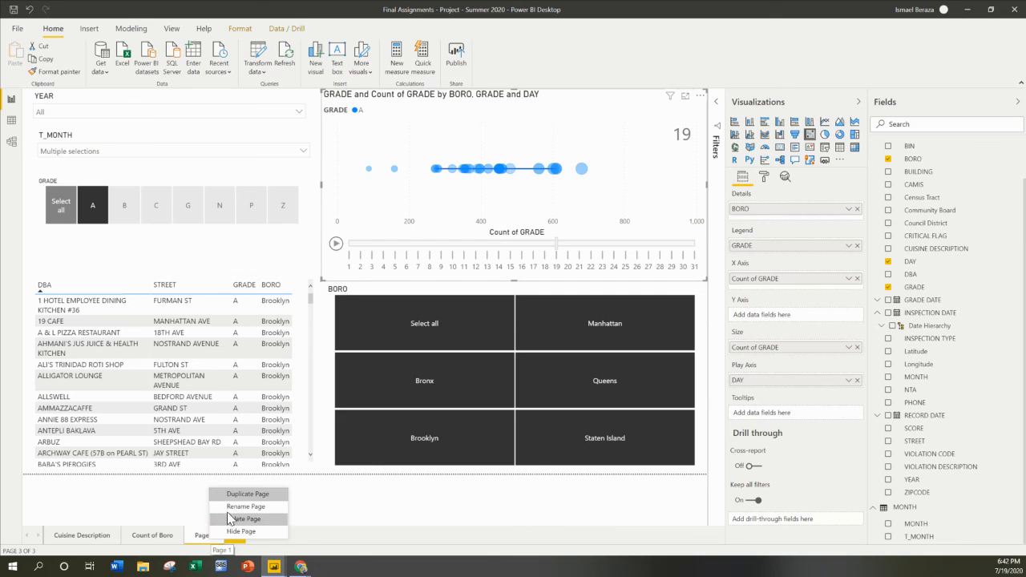
click(229, 506)
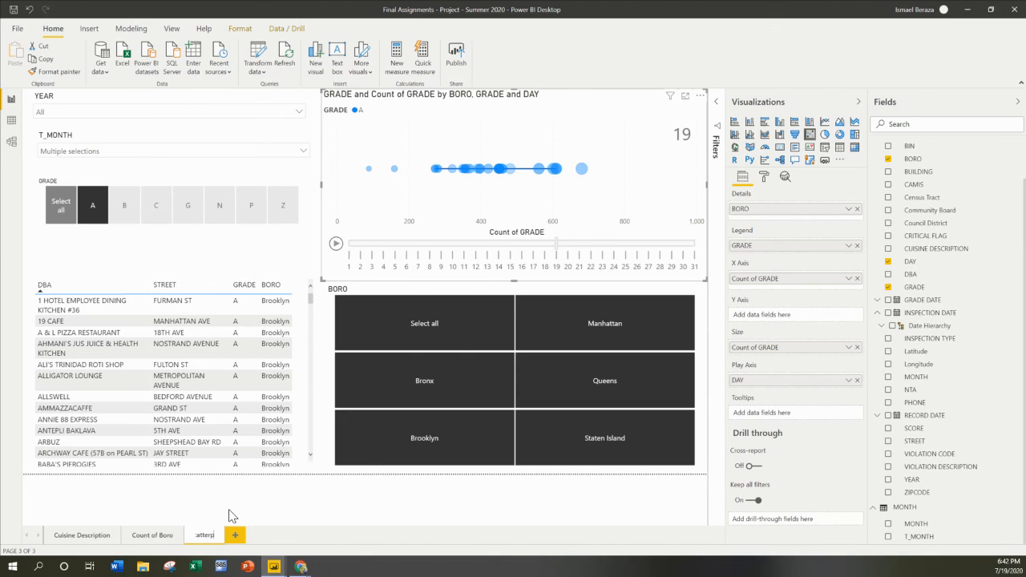
text(Scatterplot)
key(Return)
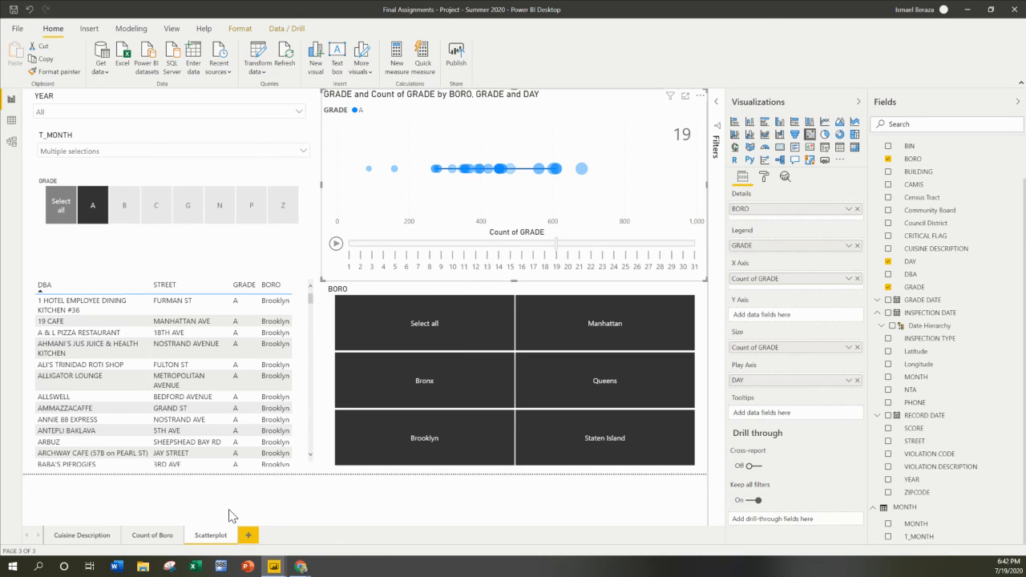